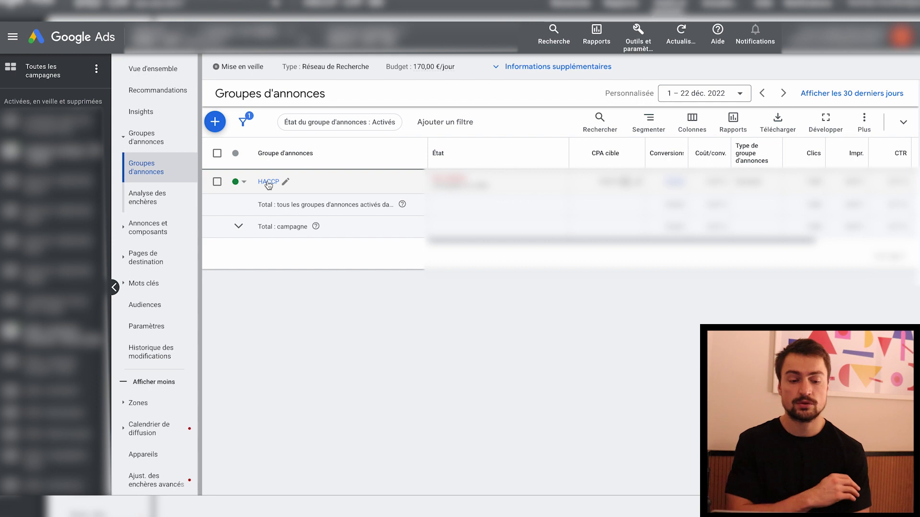
- Open the search keywords of the HACCP ad group and set the keyword status filter to all keywords
left_click(269, 182)
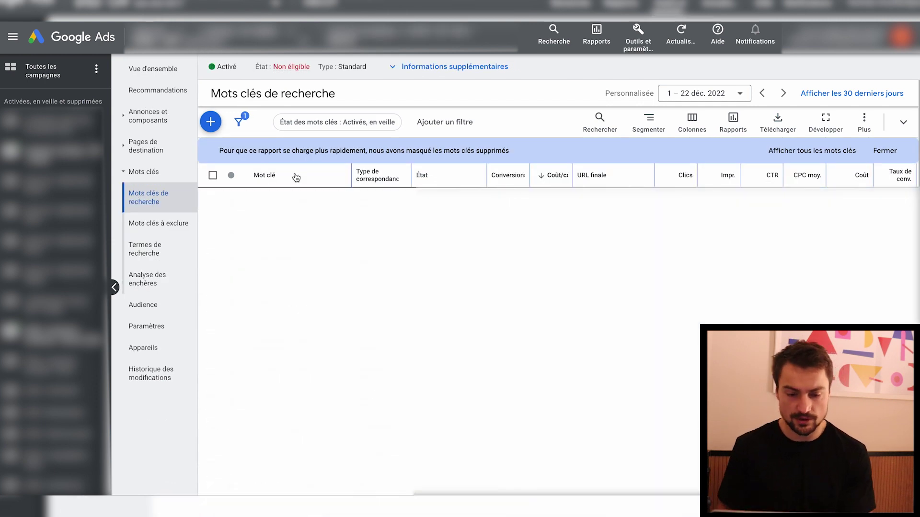
left_click(325, 122)
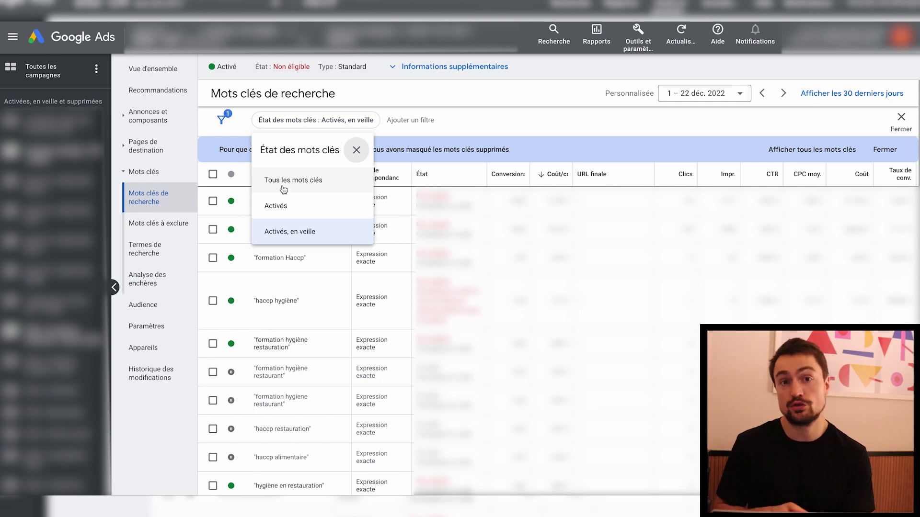
left_click(282, 187)
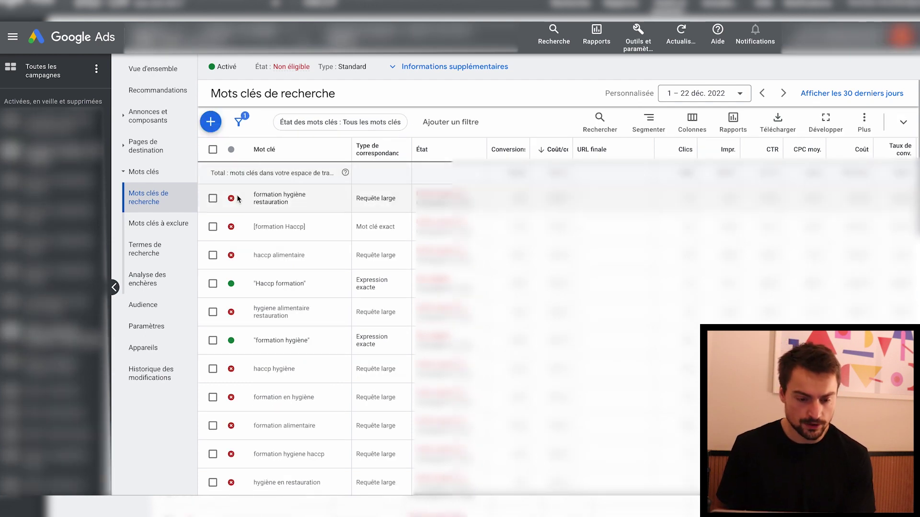
- Select the exact-match keyword [formation Haccp] and open the search terms report filtered to it
left_click(212, 227)
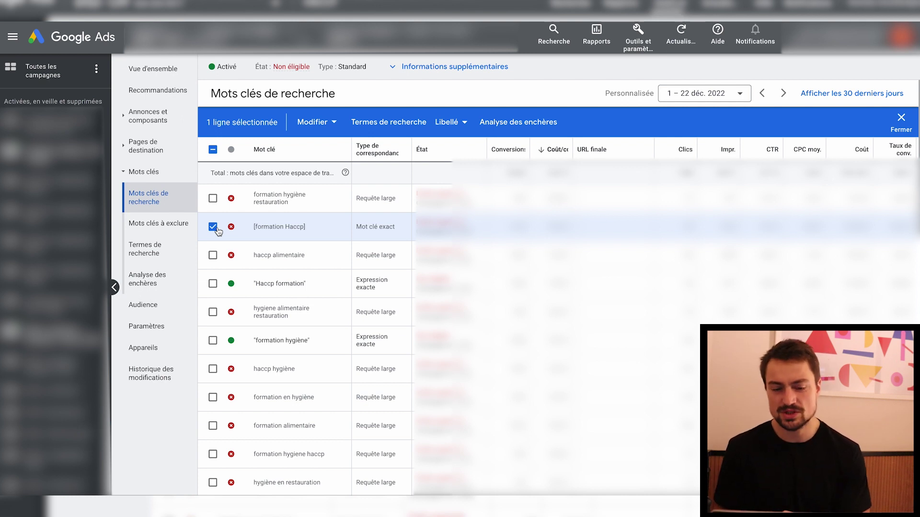
left_click(213, 227)
left_click(214, 228)
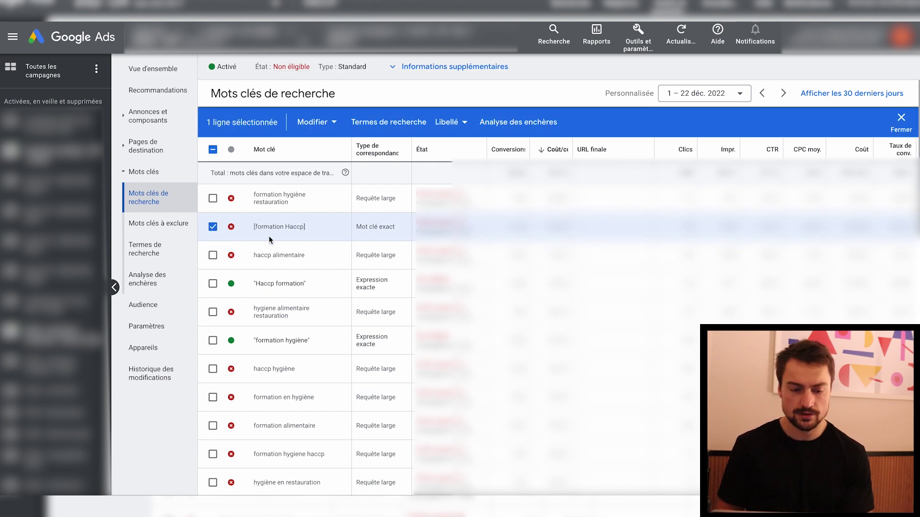
left_click(376, 126)
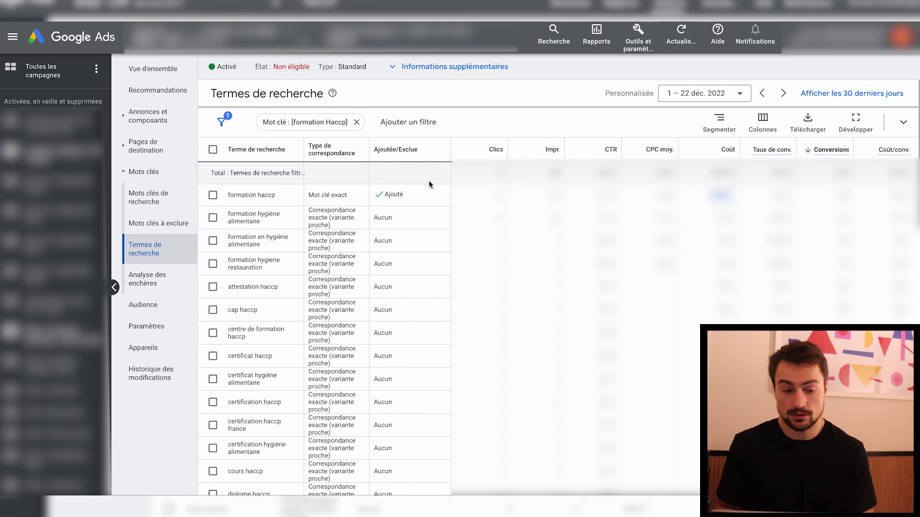
- Examine the search terms matched to the exact keyword [formation Haccp], from the close variants of the wording through to the end of the list
triple_click(259, 216)
triple_click(258, 241)
left_click(248, 286)
triple_click(248, 286)
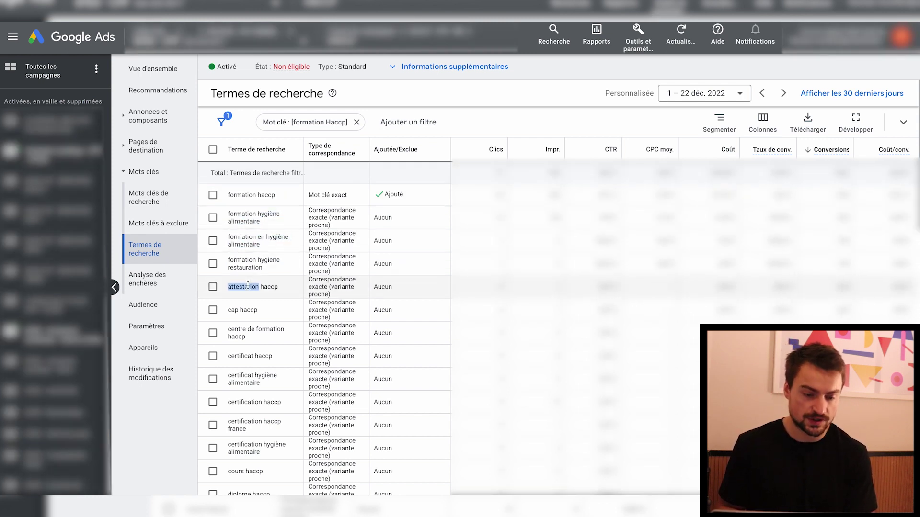
triple_click(250, 309)
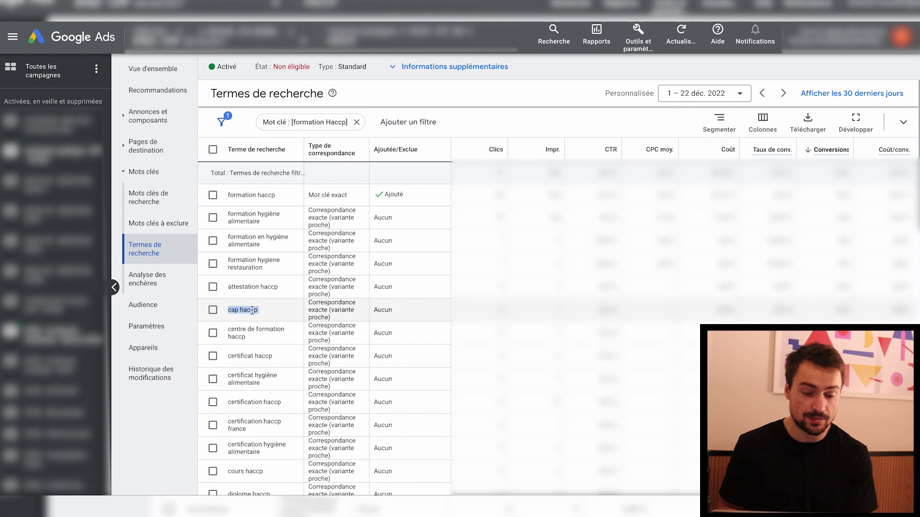
triple_click(252, 403)
triple_click(251, 379)
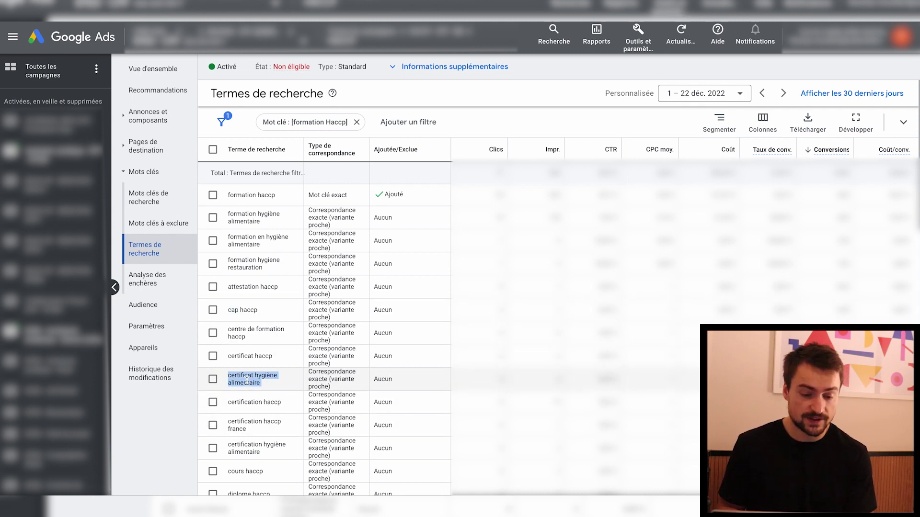
scroll(248, 381, "down", 3)
triple_click(247, 369)
double_click(242, 346)
scroll(243, 247, "down", 5)
double_click(243, 246)
scroll(244, 240, "down", 3)
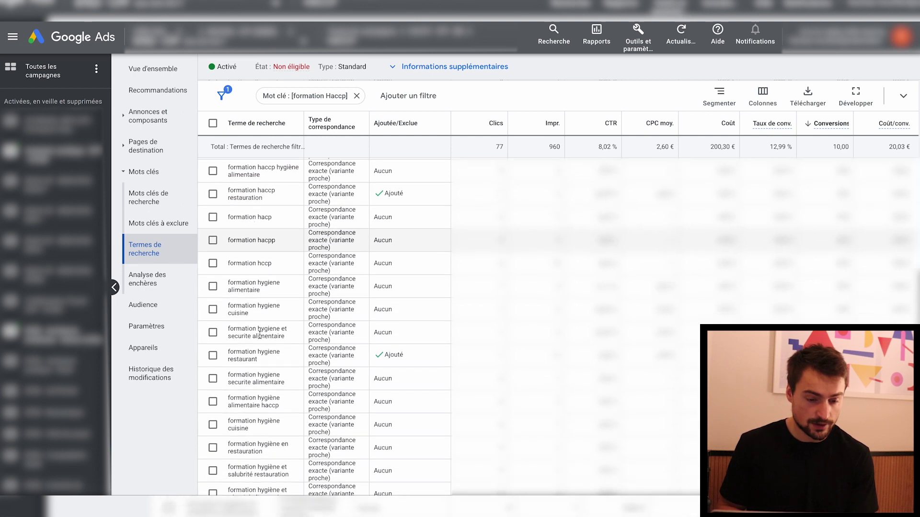
triple_click(251, 183)
scroll(247, 304, "down", 10)
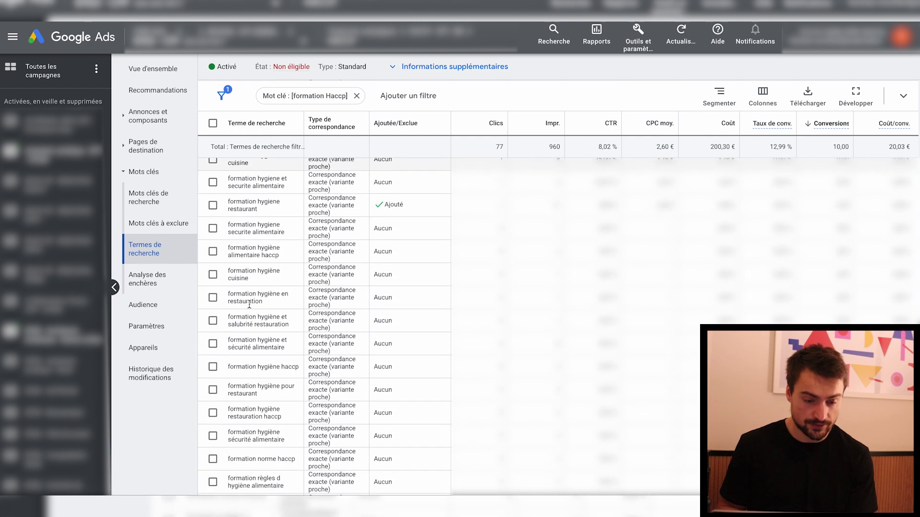
triple_click(254, 403)
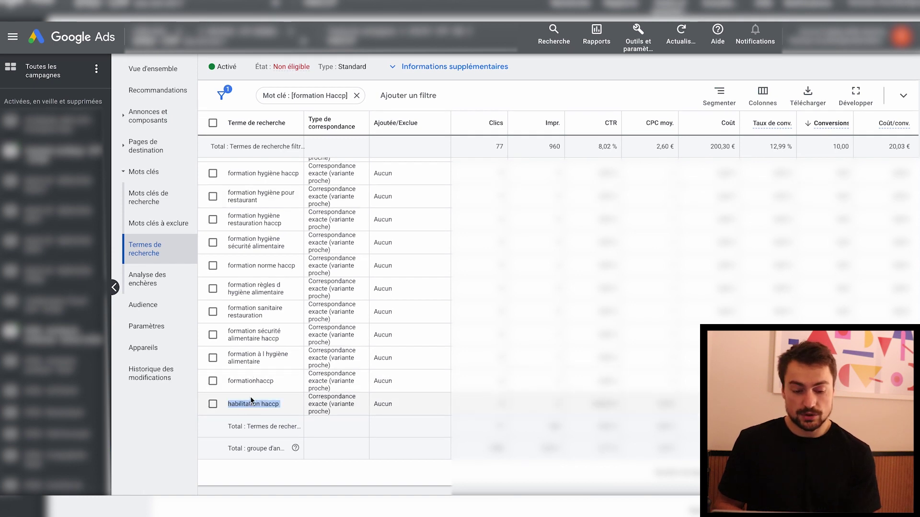
double_click(249, 380)
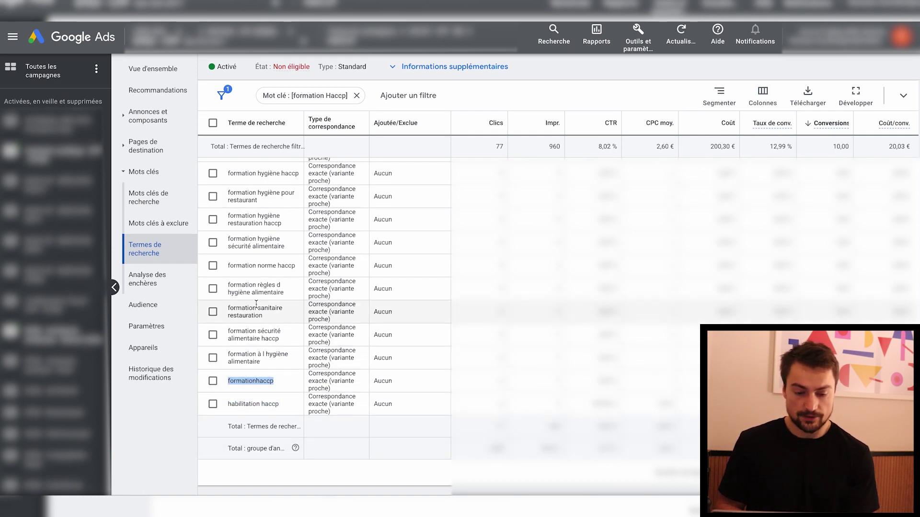
scroll(258, 308, "up", 1)
scroll(257, 308, "down", 1)
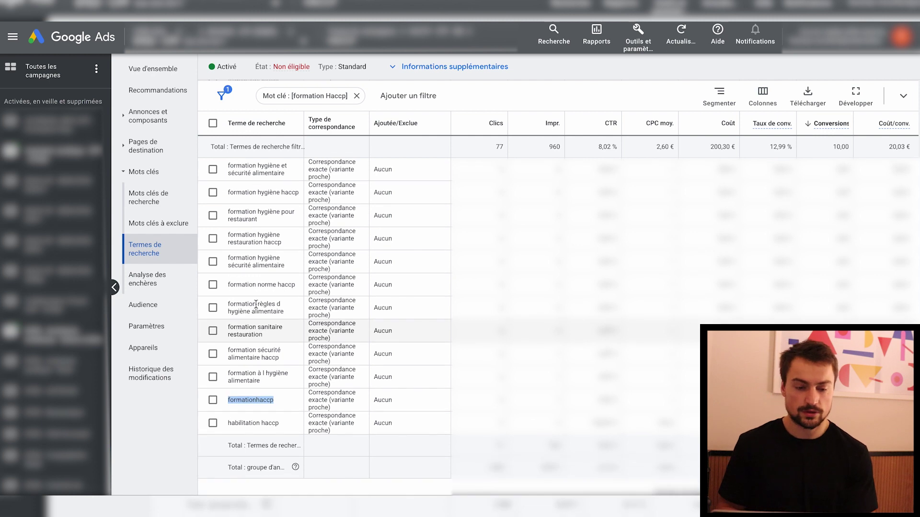
scroll(256, 304, "up", 5)
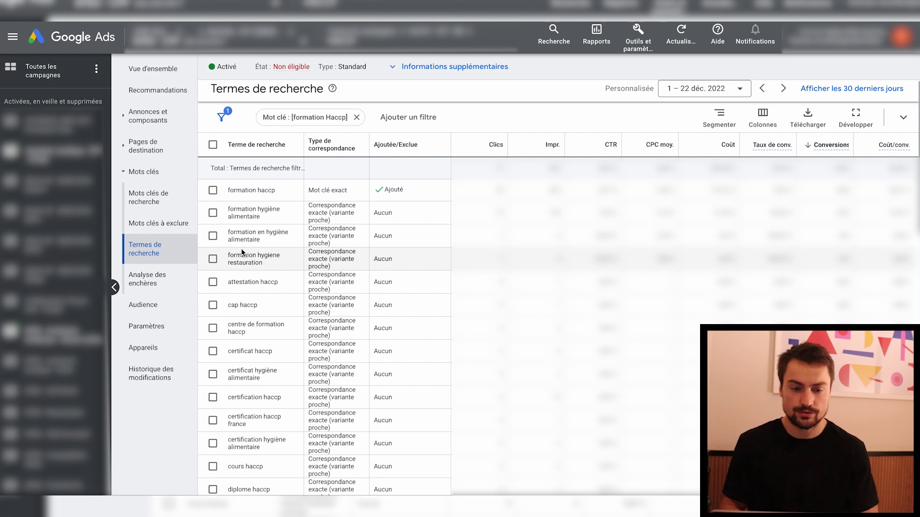
- Return to the search keywords, select the phrase-match keyword "Haccp formation" and open its search terms report
left_click(165, 198)
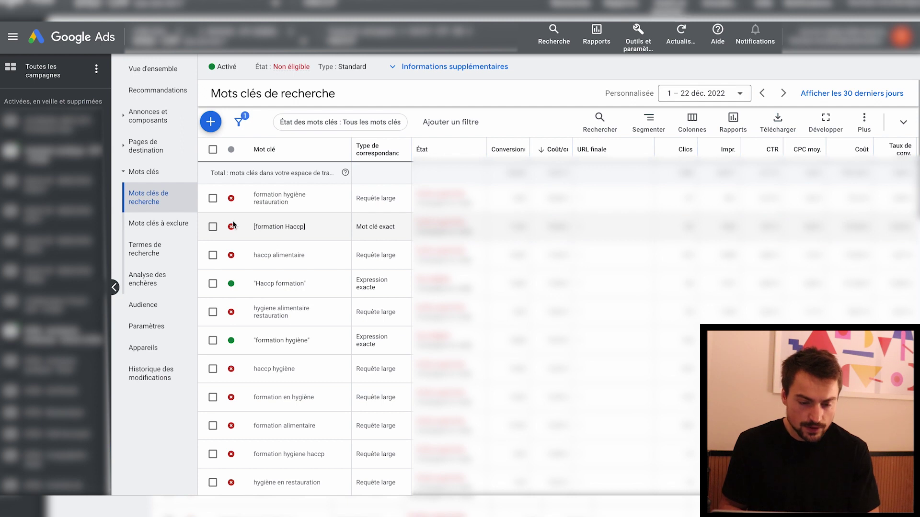
left_click(213, 283)
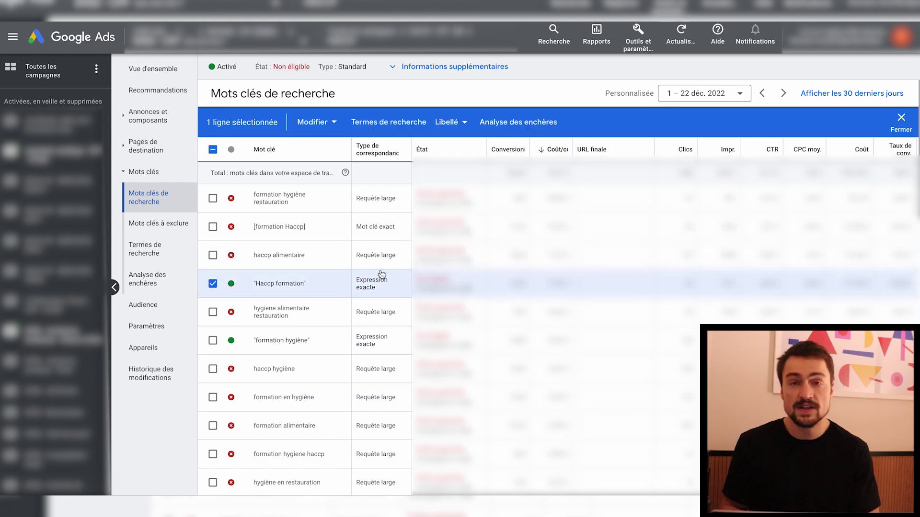
left_click(389, 132)
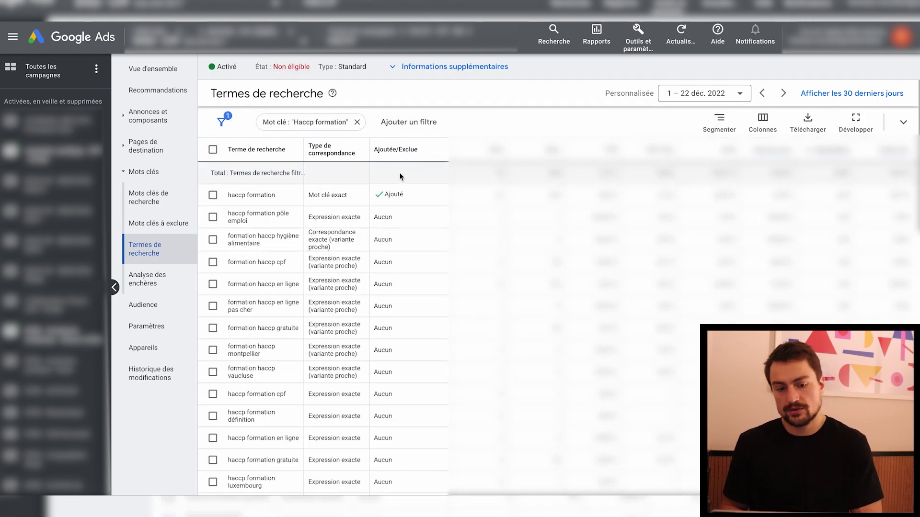
- Examine the search terms matched to the phrase keyword "Haccp formation" and compare their match types throughout the report
triple_click(318, 217)
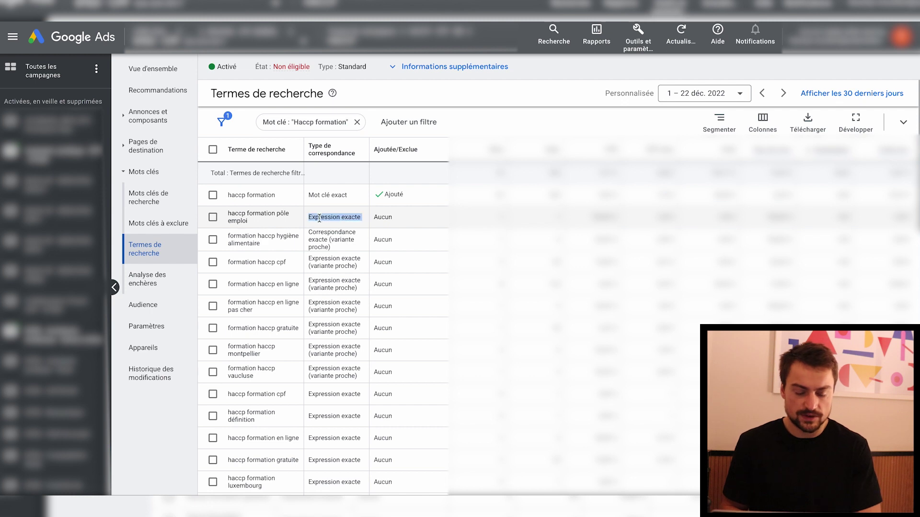
double_click(262, 214)
triple_click(315, 214)
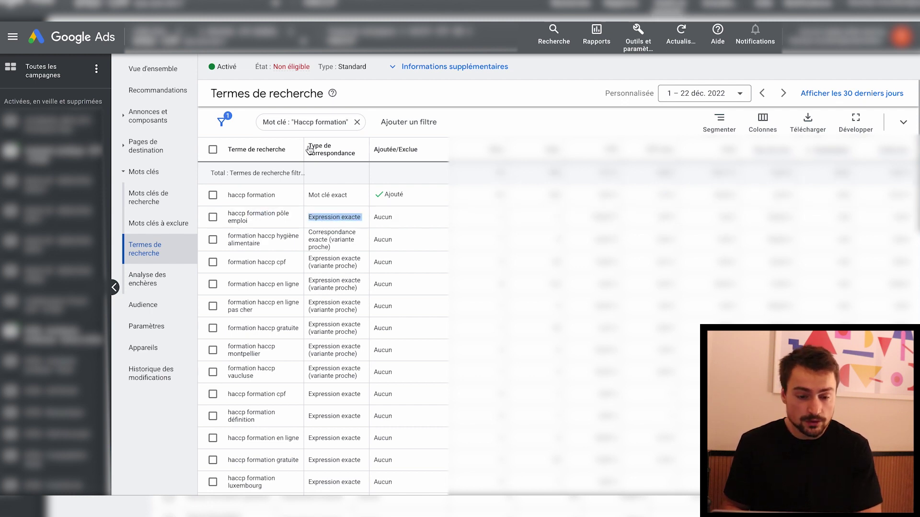
triple_click(246, 221)
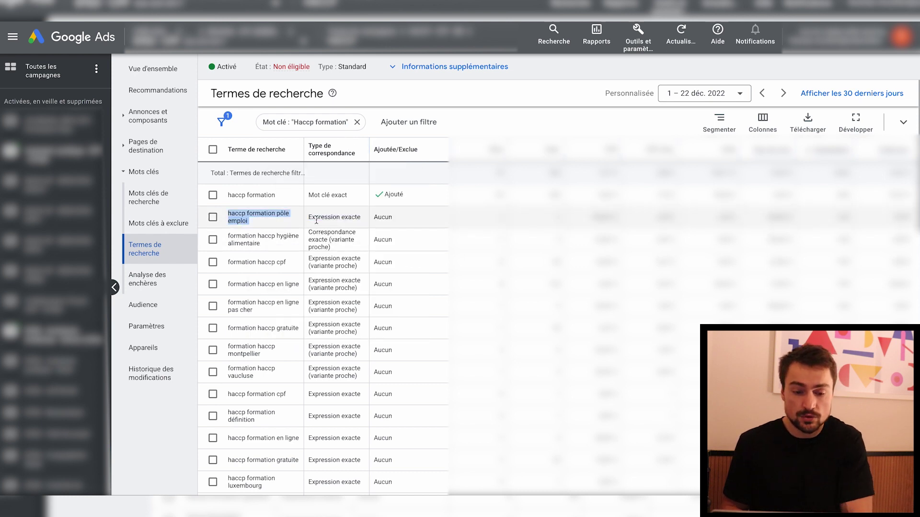
triple_click(332, 241)
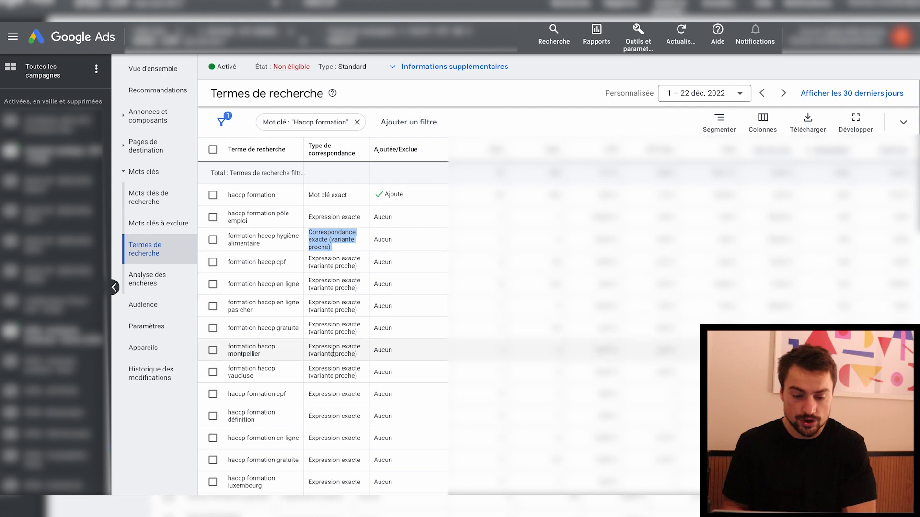
scroll(291, 277, "down", 4)
scroll(291, 276, "down", 10)
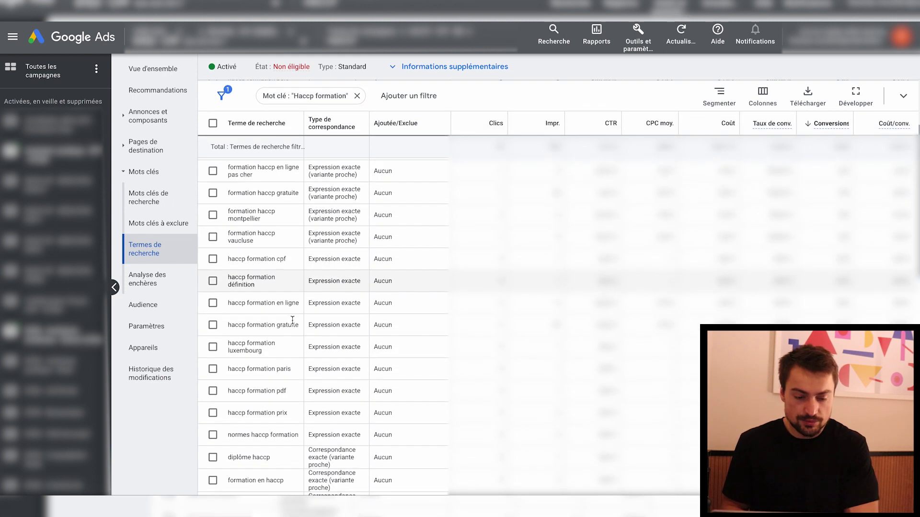
scroll(292, 315, "down", 5)
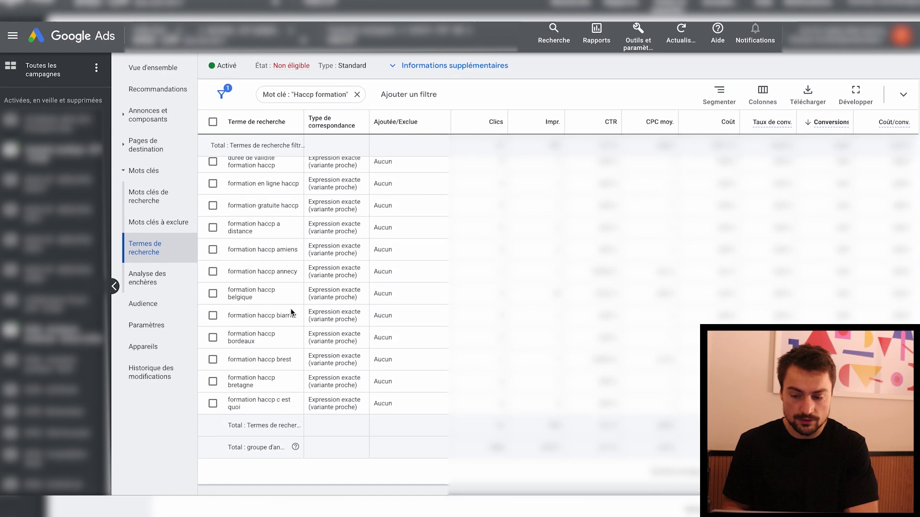
scroll(385, 302, "up", 15)
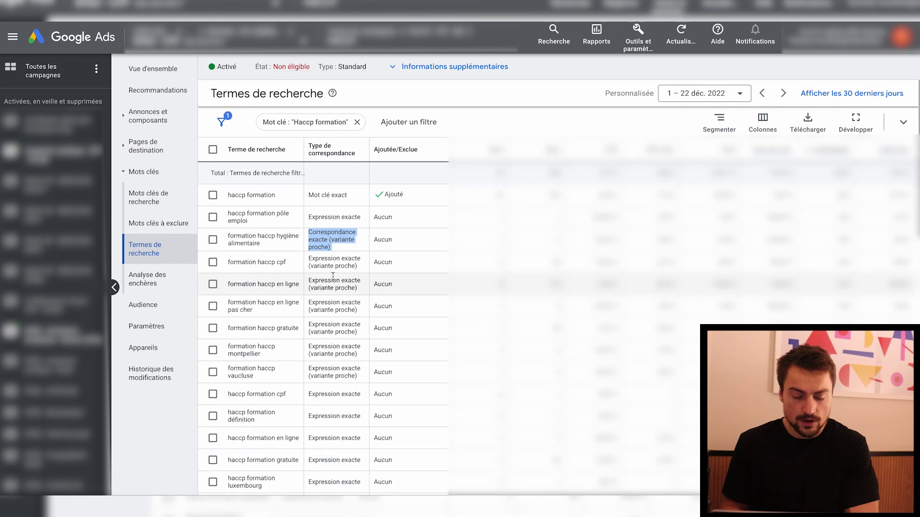
scroll(407, 421, "down", 2)
scroll(300, 354, "down", 3)
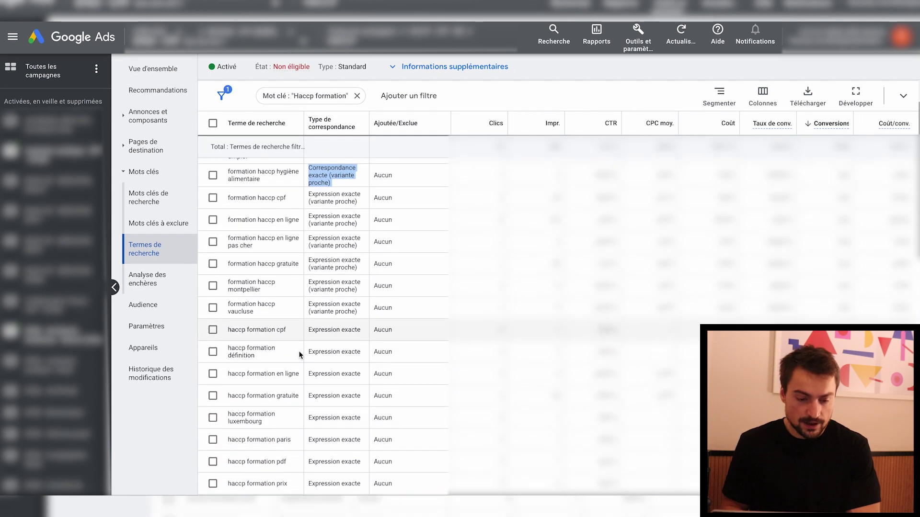
scroll(246, 301, "down", 4)
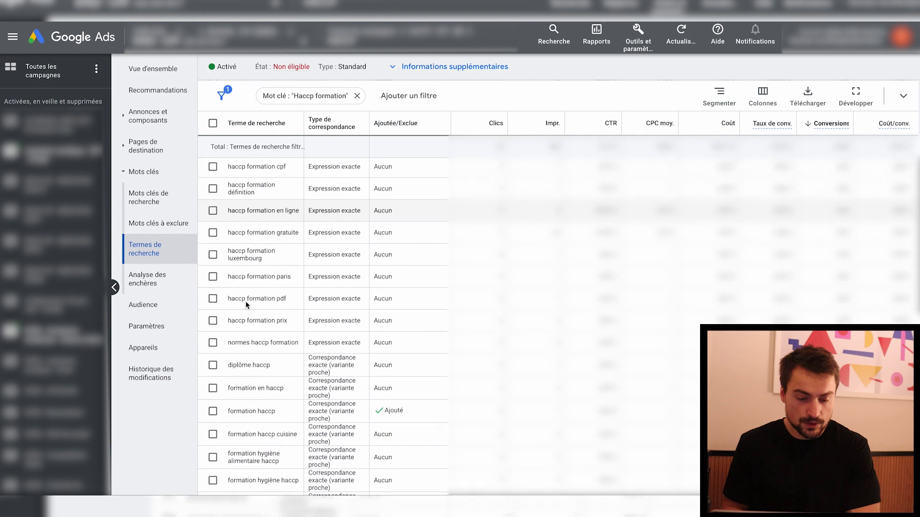
scroll(245, 301, "up", 10)
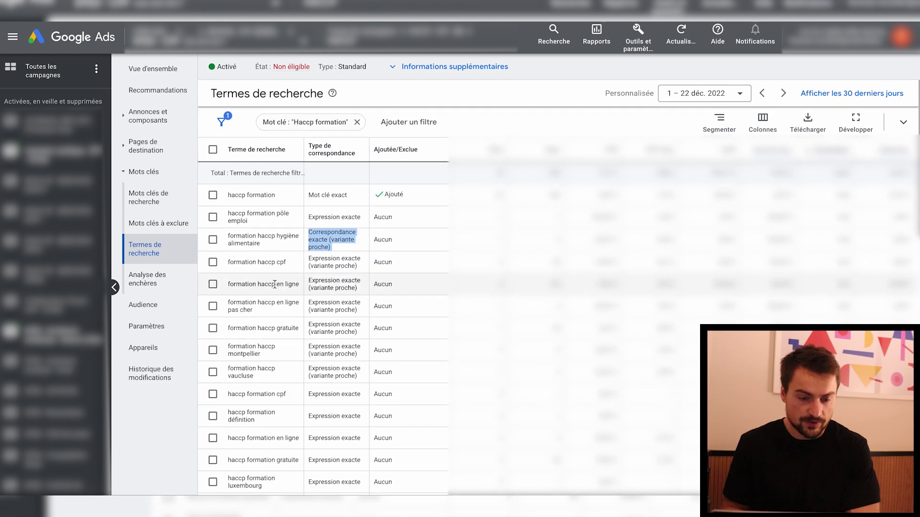
scroll(272, 267, "down", 4)
scroll(252, 286, "down", 9)
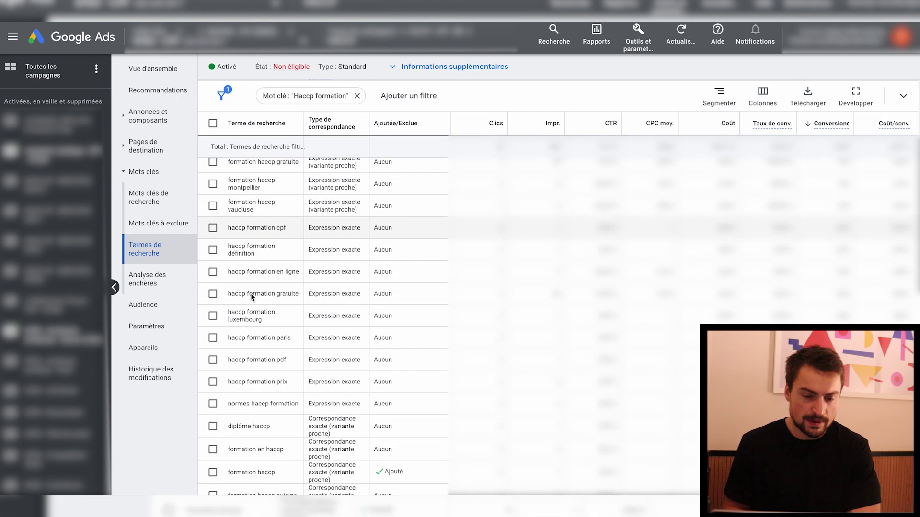
scroll(274, 325, "down", 1)
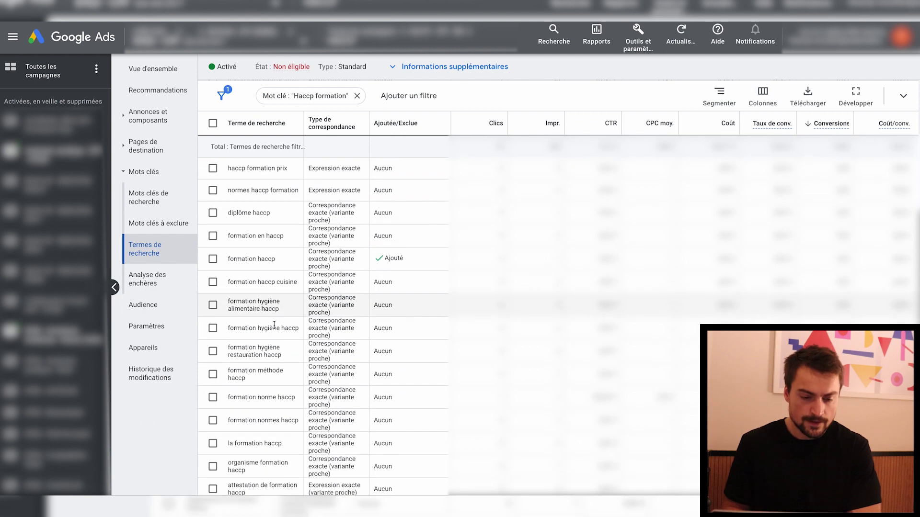
triple_click(257, 307)
scroll(267, 367, "down", 12)
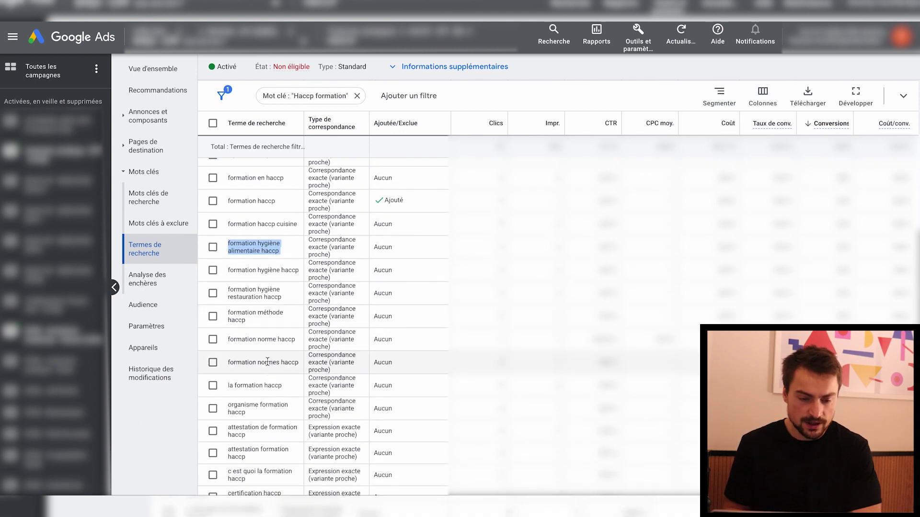
scroll(263, 293, "down", 5)
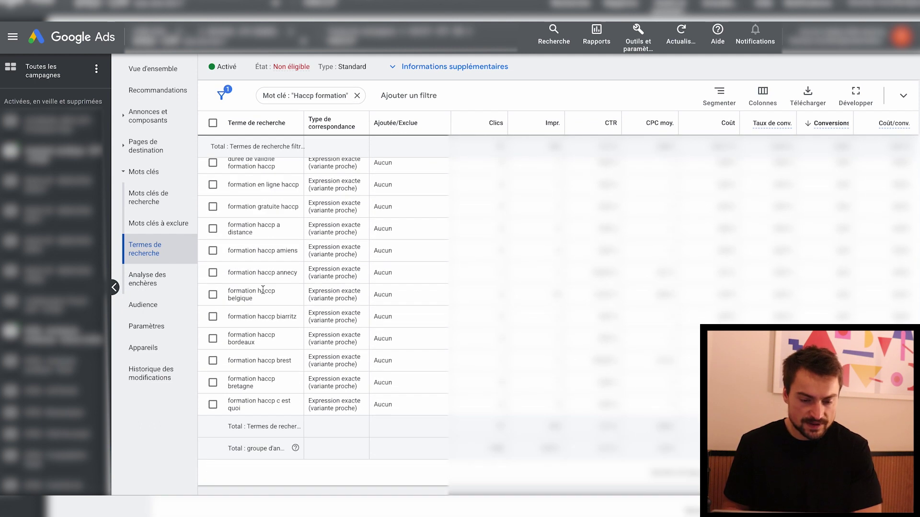
- Filter the search terms of "Haccp formation" to those not containing haccp, check the report and remove that filter
scroll(264, 293, "up", 15)
left_click(405, 126)
type("terme")
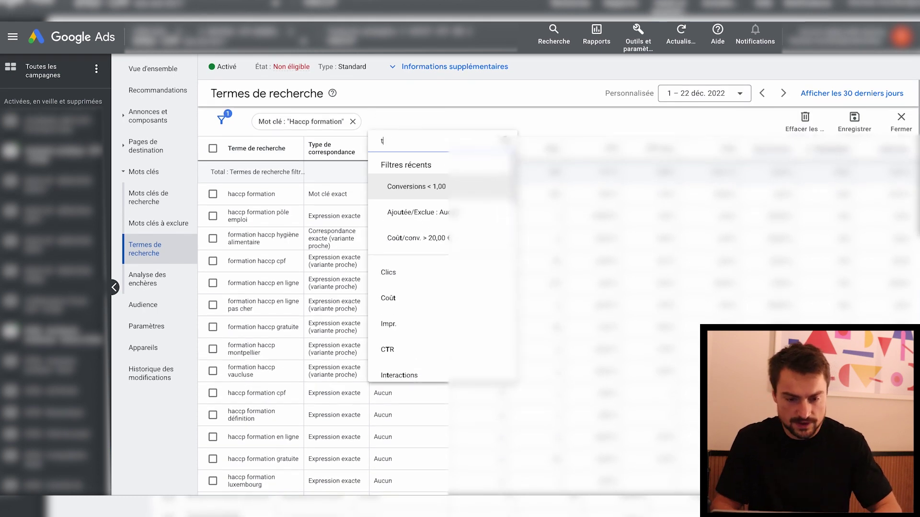
left_click(399, 175)
left_click(398, 175)
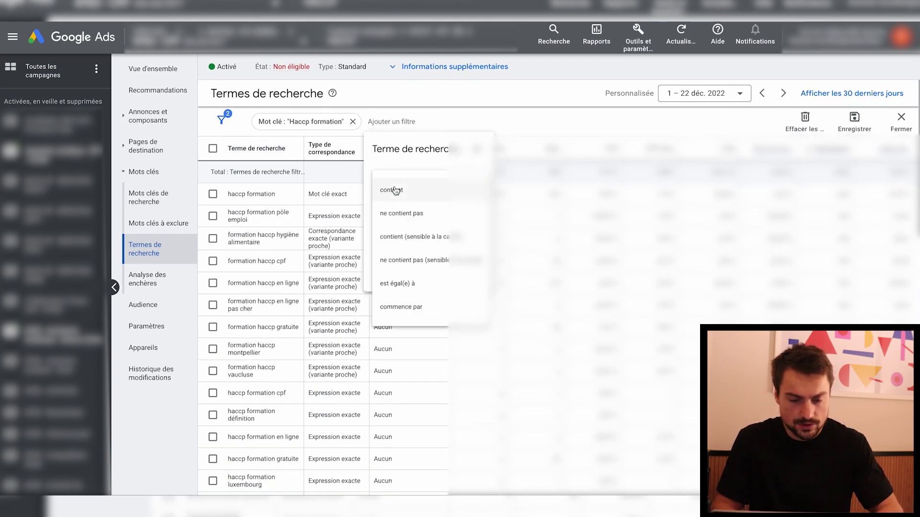
left_click(409, 214)
type("ccp")
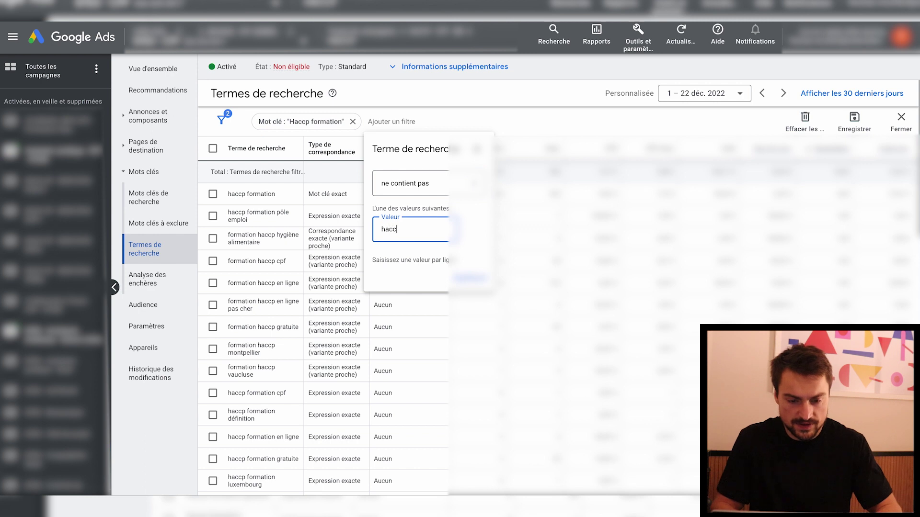
key("Return")
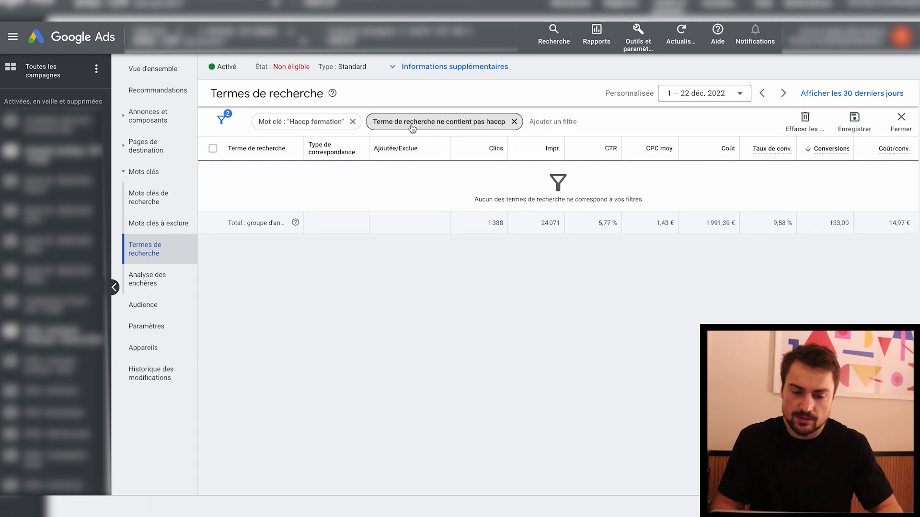
left_click(514, 121)
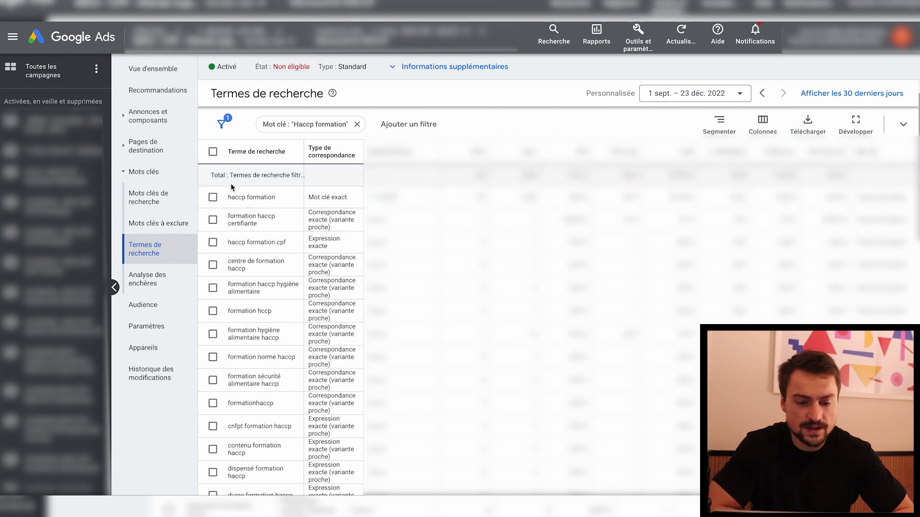
- Examine the search terms matched to "Haccp formation" from 1 September to 23 December 2022, including haccp course and haccp training online, and return to the list's start
scroll(258, 255, "down", 1)
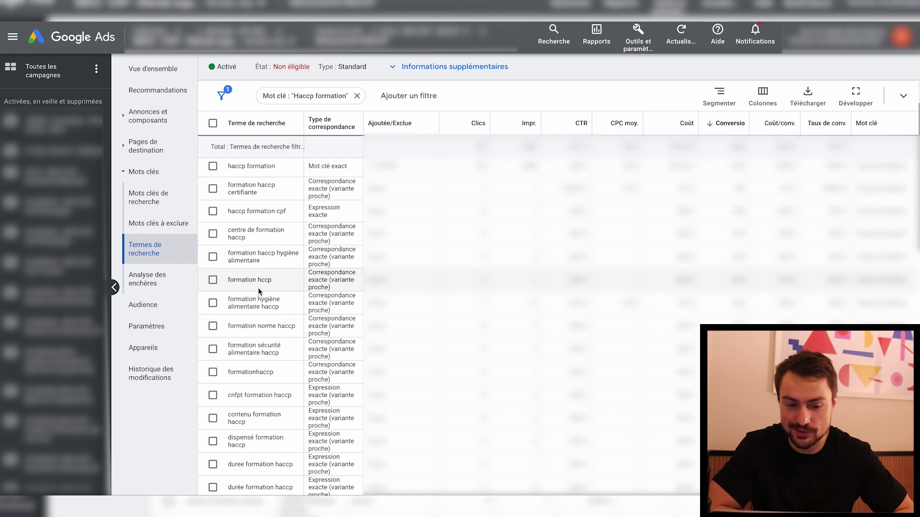
scroll(275, 248, "down", 5)
scroll(273, 261, "down", 10)
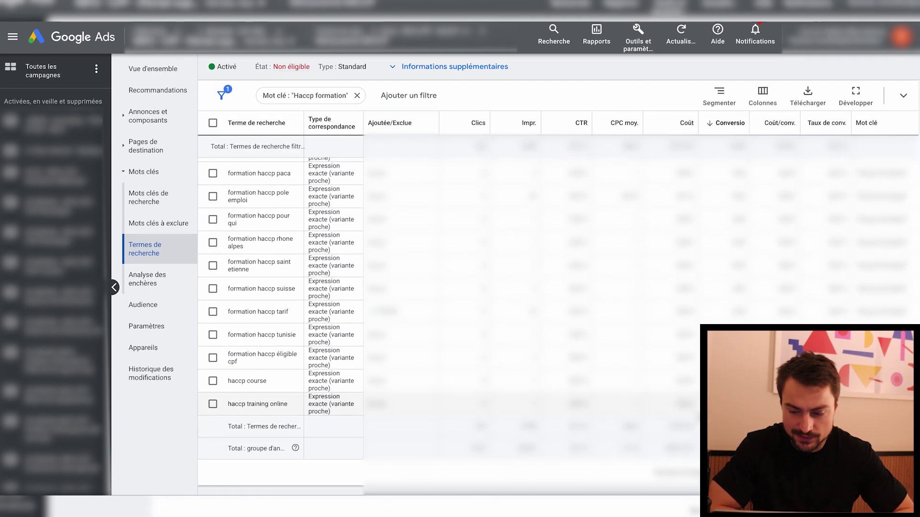
scroll(238, 414, "up", 1)
triple_click(239, 396)
triple_click(246, 417)
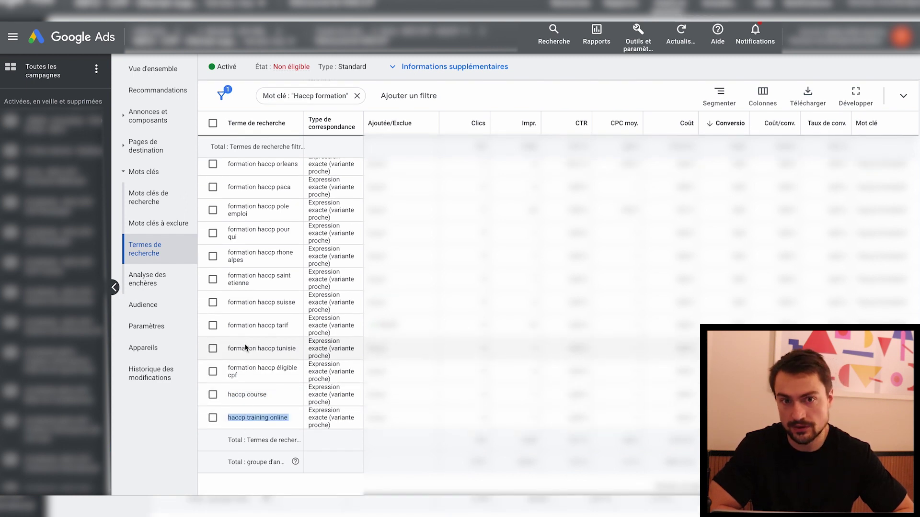
scroll(246, 349, "up", 4)
left_click(249, 294)
double_click(250, 294)
scroll(251, 297, "up", 18)
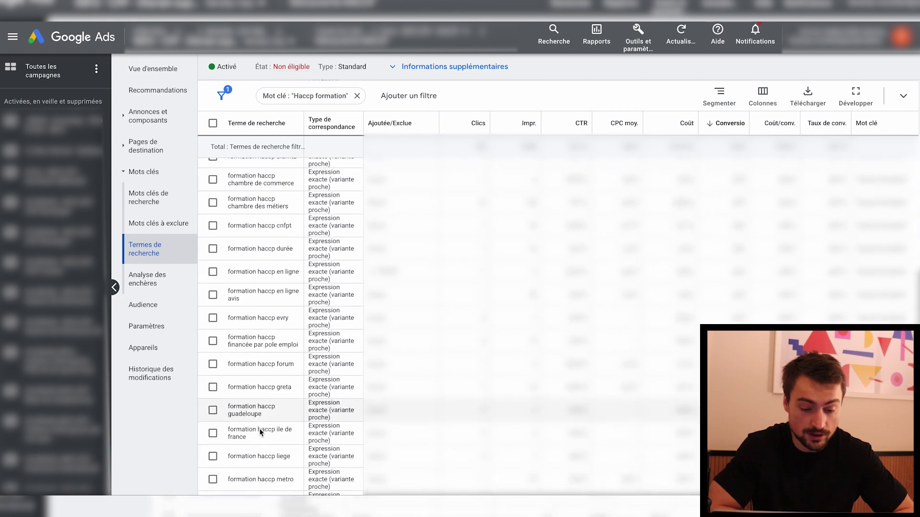
scroll(262, 335, "up", 10)
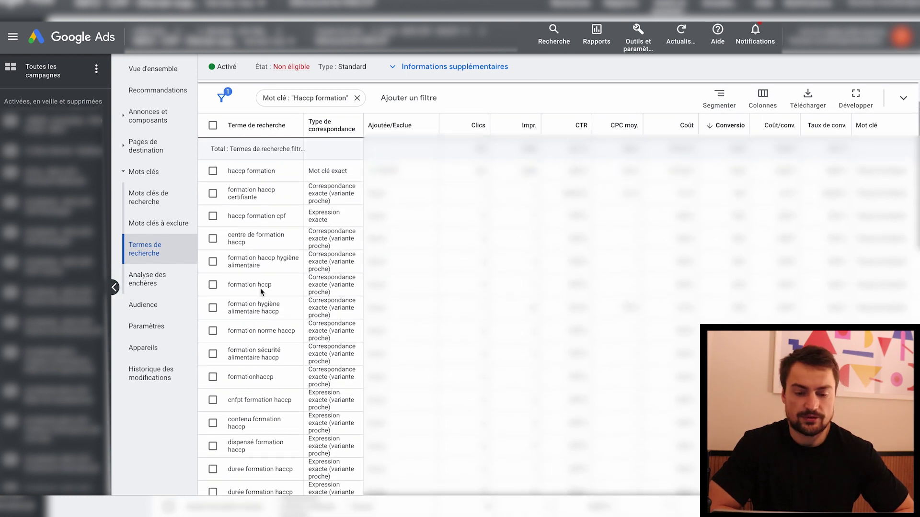
scroll(260, 288, "up", 2)
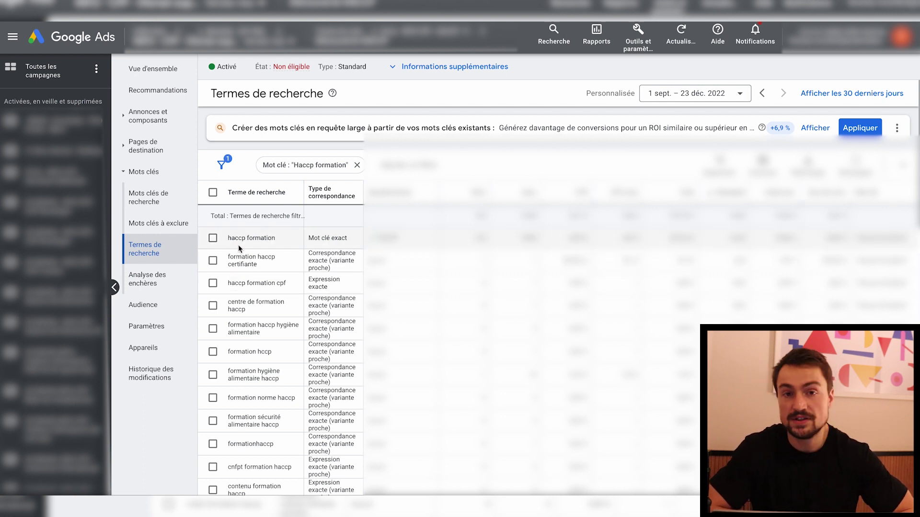
scroll(248, 322, "down", 1)
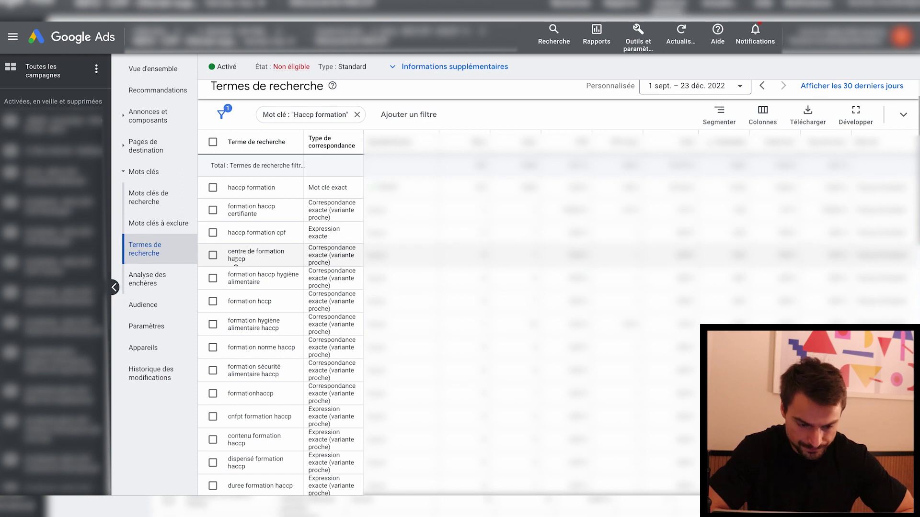
- Filter the "Haccp formation" search terms to those not containing haccp and highlight the word hccp in formation hccp
left_click(390, 116)
type("terme")
key("Return")
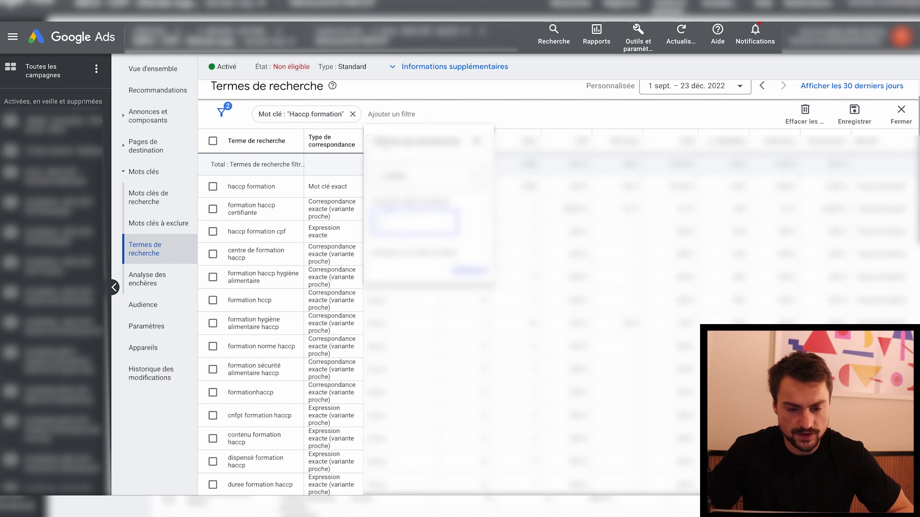
left_click(397, 216)
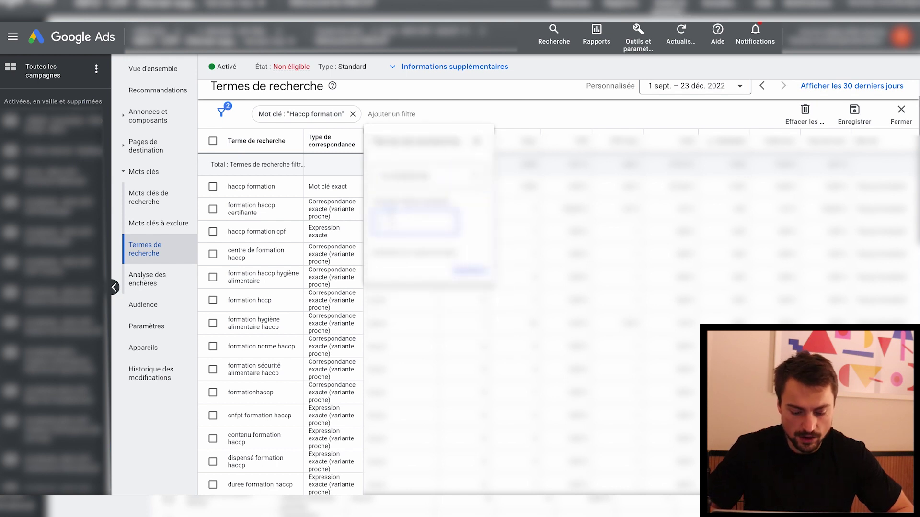
type("haccp")
key("Return")
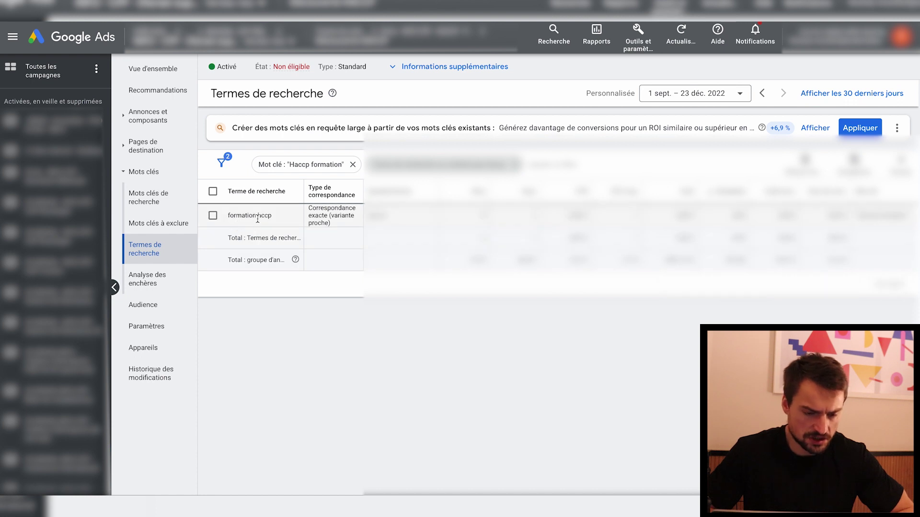
triple_click(261, 217)
double_click(261, 217)
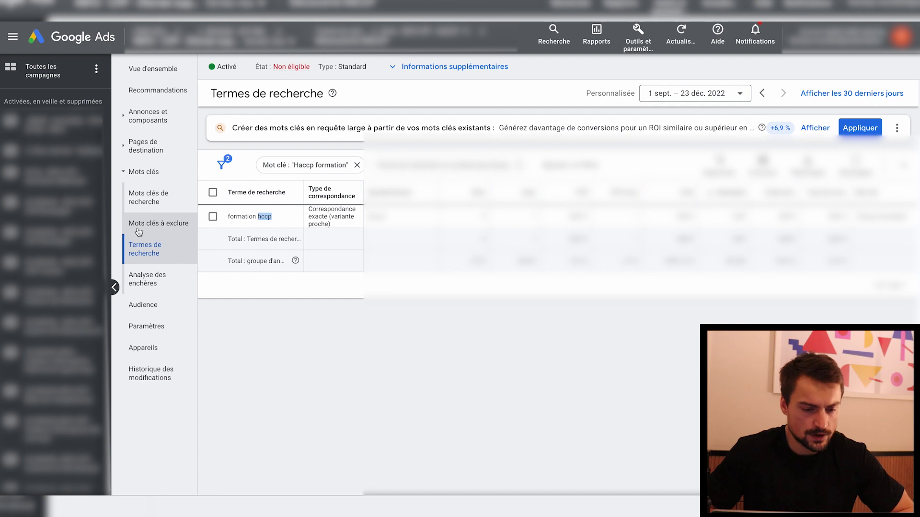
- Return to the search keywords, select the phrase-match keyword "formation hygiene alimentaire" and open its search terms report
left_click(142, 206)
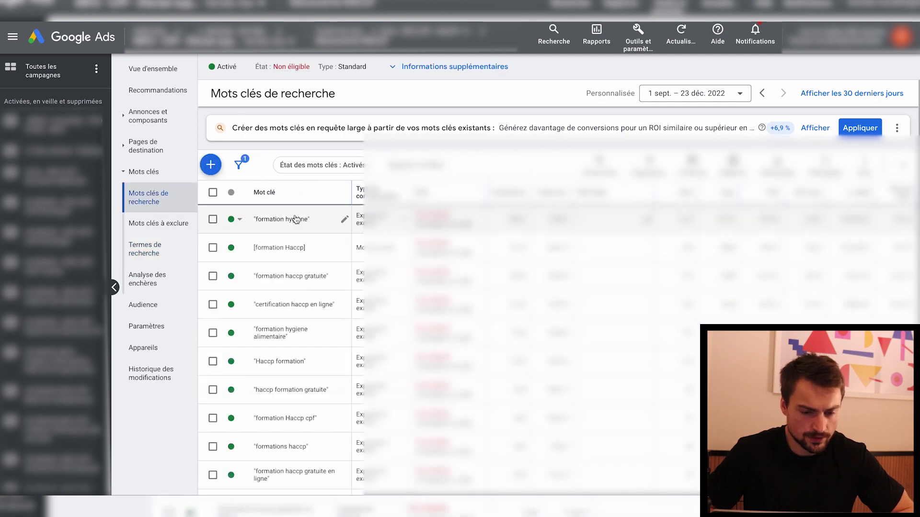
left_click(212, 333)
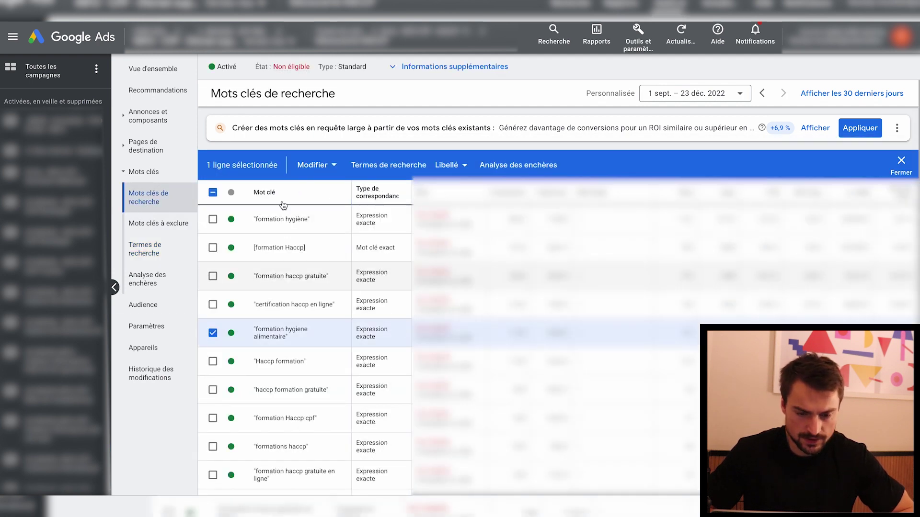
left_click(387, 165)
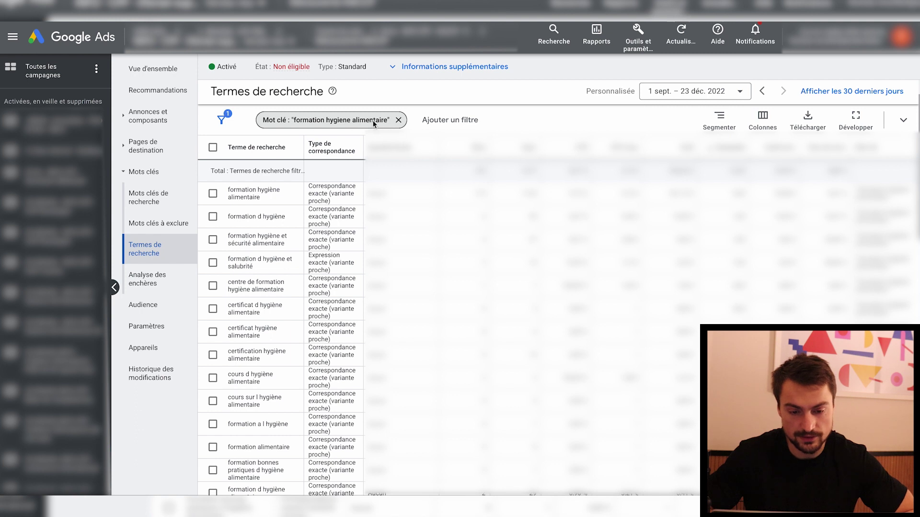
- Add a search term filter with the condition ne contient pas and the value formation hygiene alimentaire
left_click(425, 122)
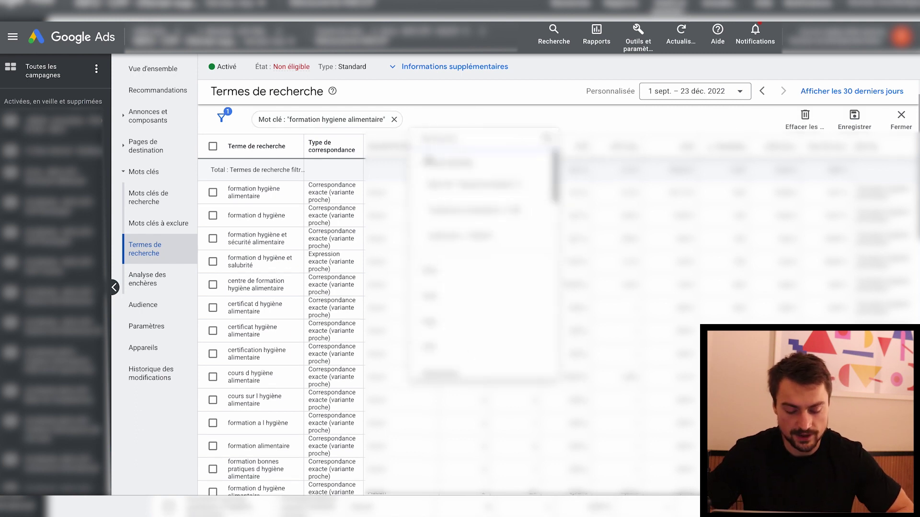
left_click(460, 185)
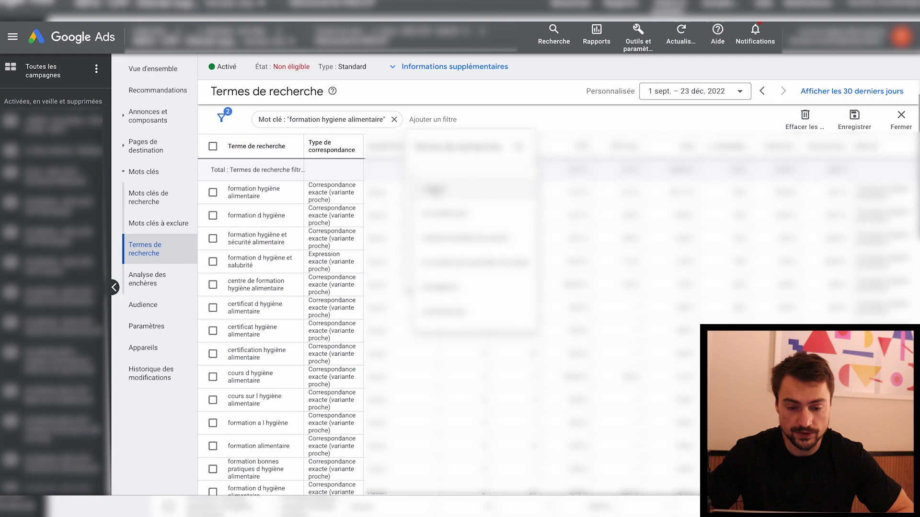
left_click(431, 211)
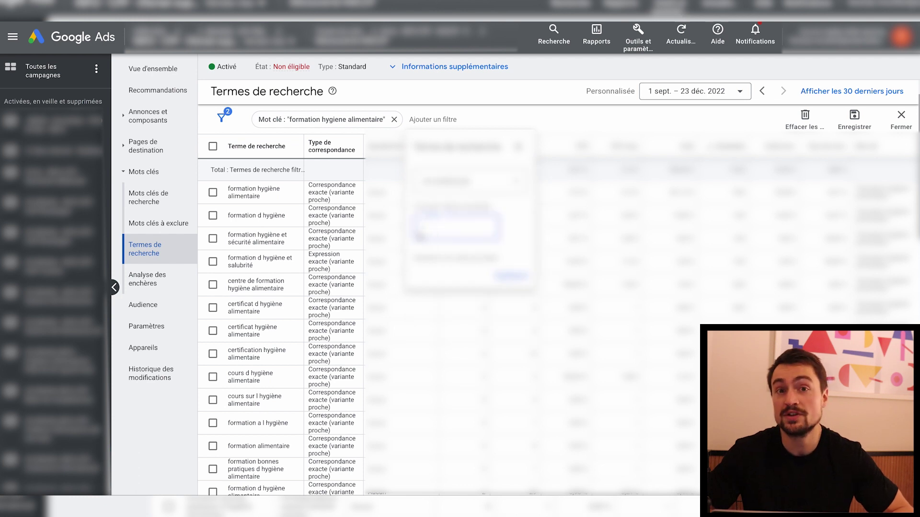
type("formation")
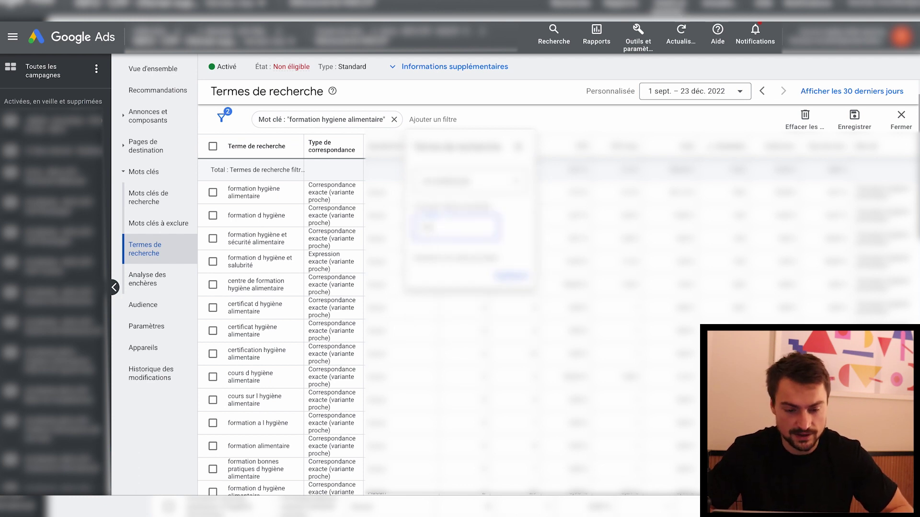
type(" hyg")
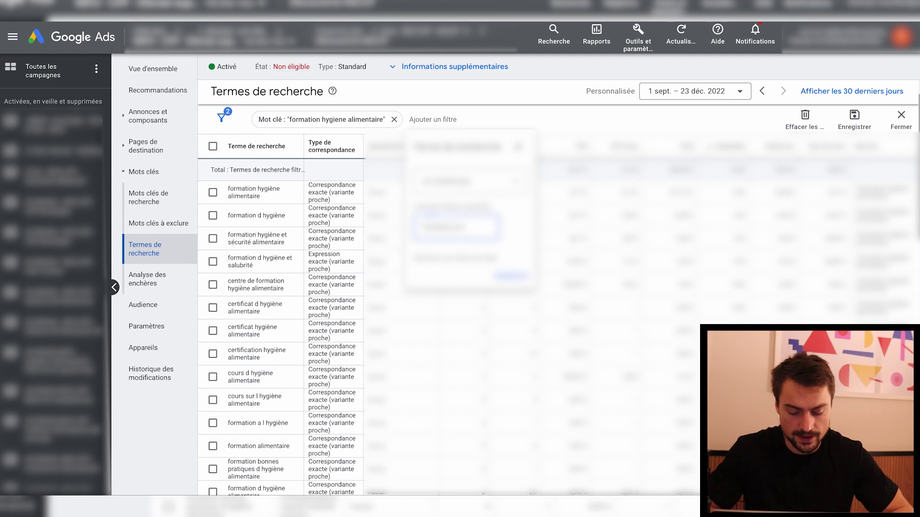
type("iene al")
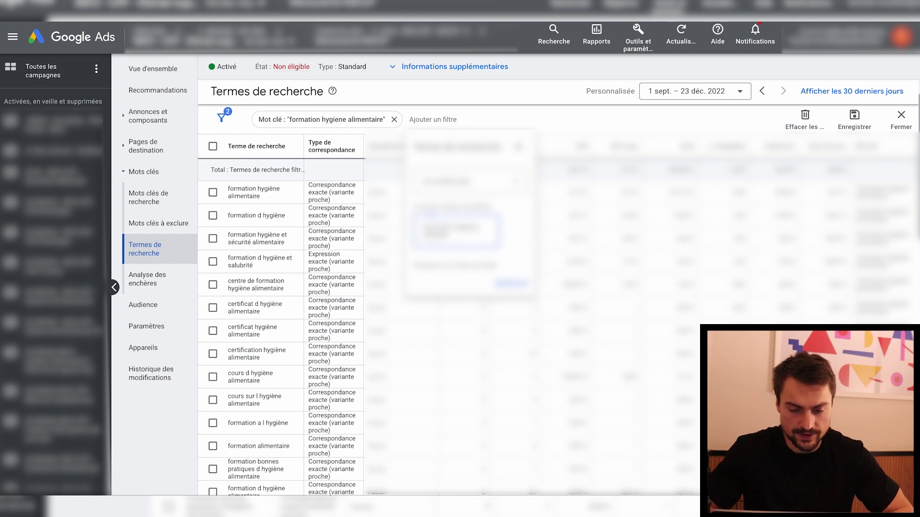
left_click(509, 289)
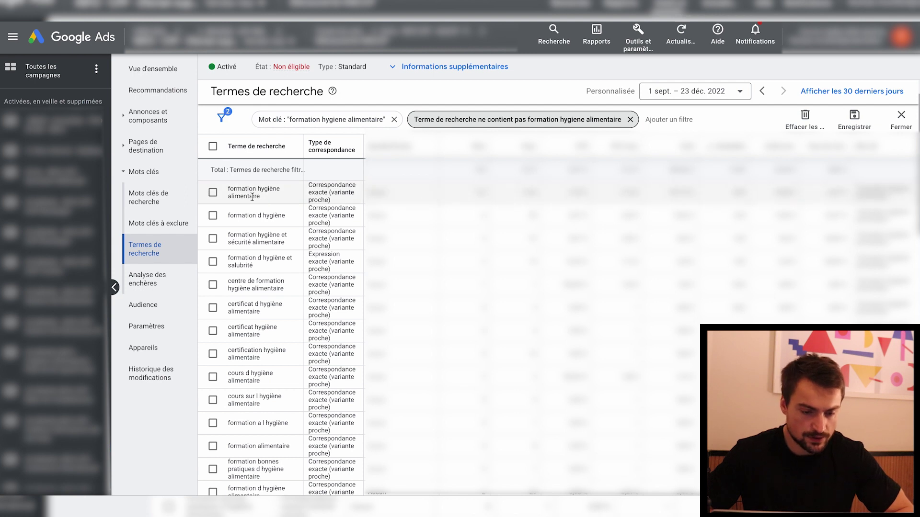
- Add another search term filter with the condition contient and the accented value formation hygiène alimentaire
left_click(665, 120)
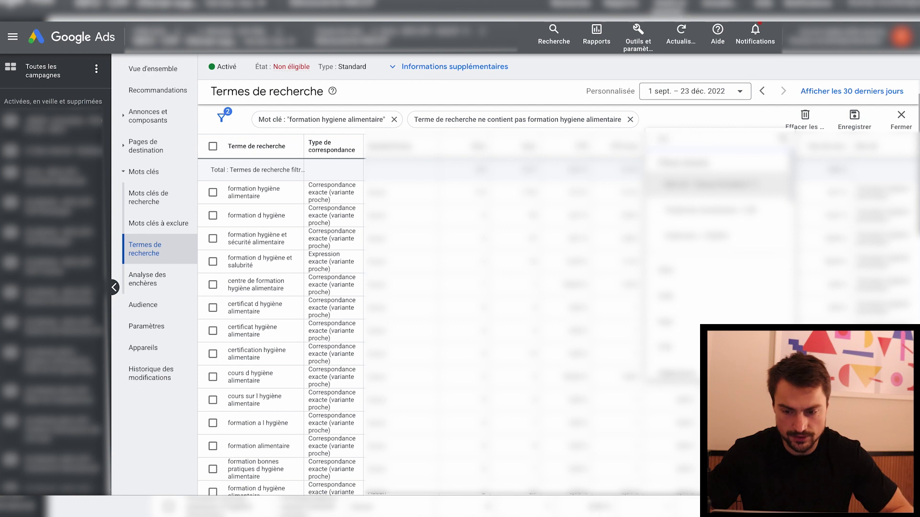
left_click(685, 163)
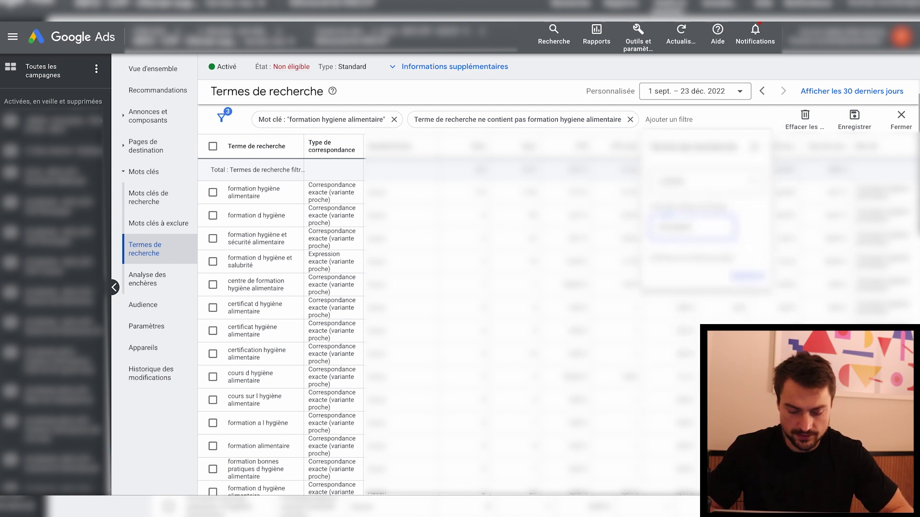
type("hygiene ali")
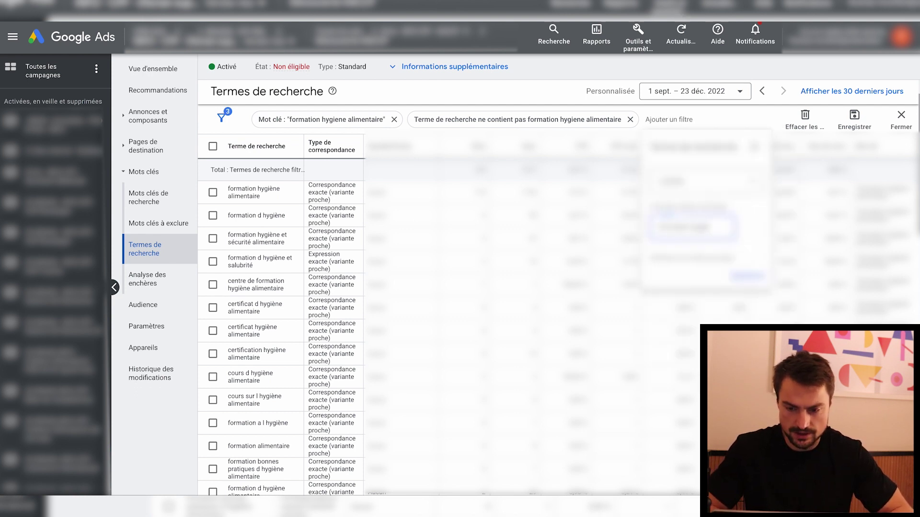
type("mentaire")
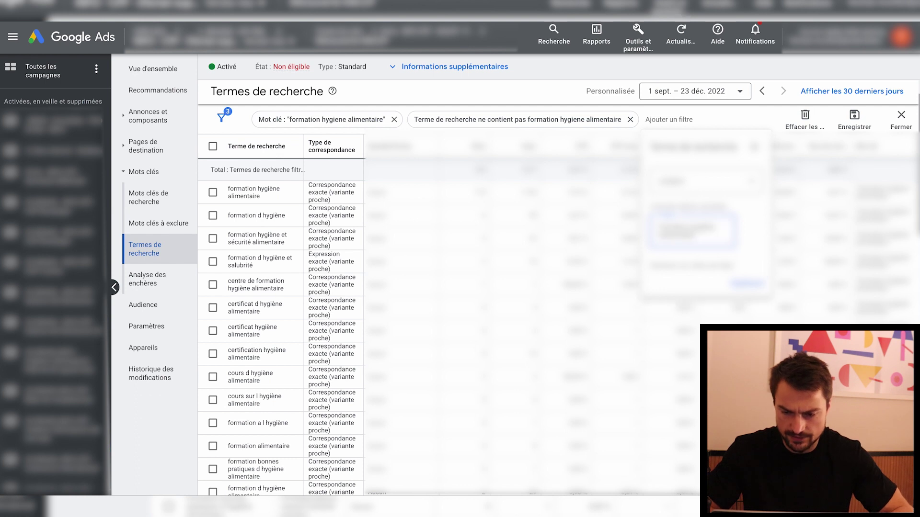
left_click(747, 283)
- Change the condition of the formation hygiène alimentaire filter to ne contient pas and apply it
left_click(307, 184)
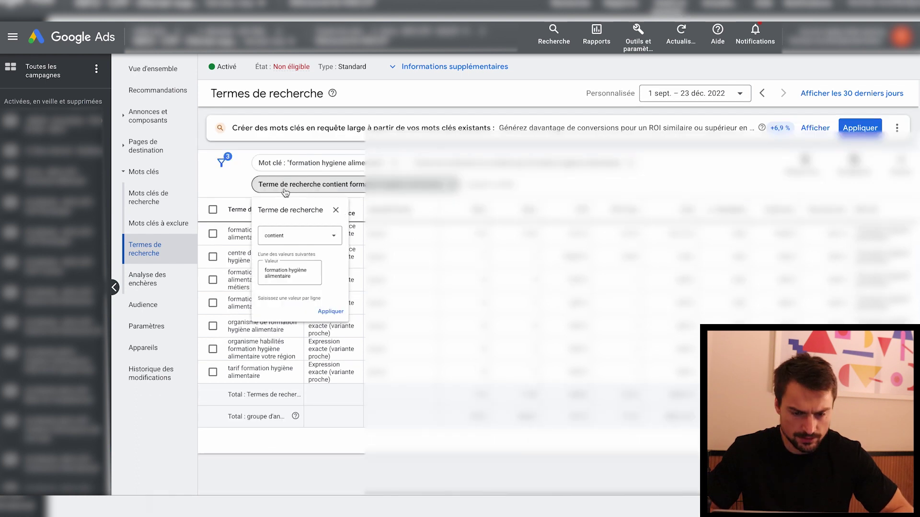
left_click(279, 254)
left_click(282, 285)
left_click(353, 351)
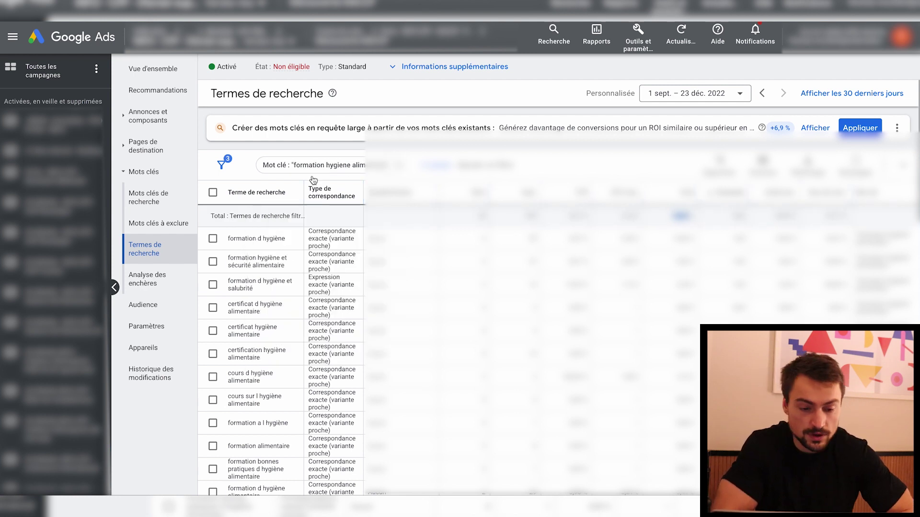
- Review the filtered search terms of the phrase-match keyword formation hygiene alimentaire, comparing their wording and match types down to the formation haccp terms
triple_click(256, 238)
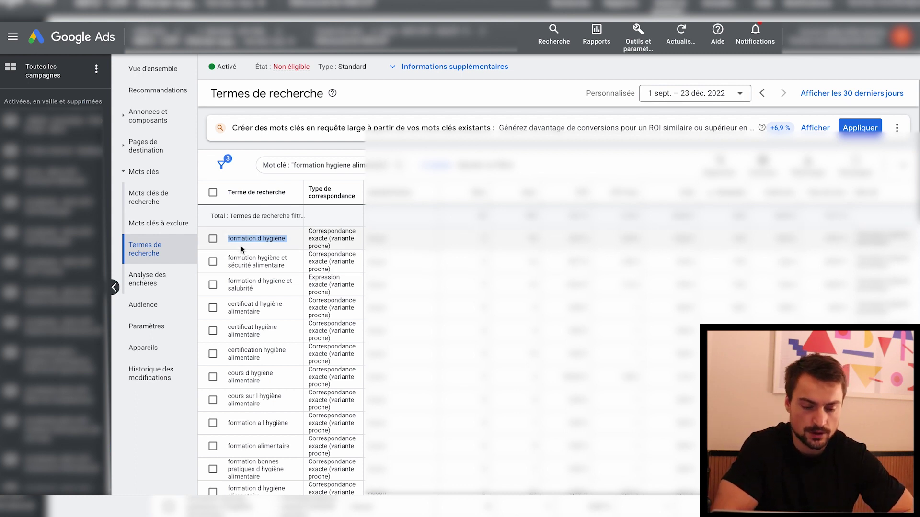
scroll(242, 254, "down", 1)
left_click(243, 270)
triple_click(243, 269)
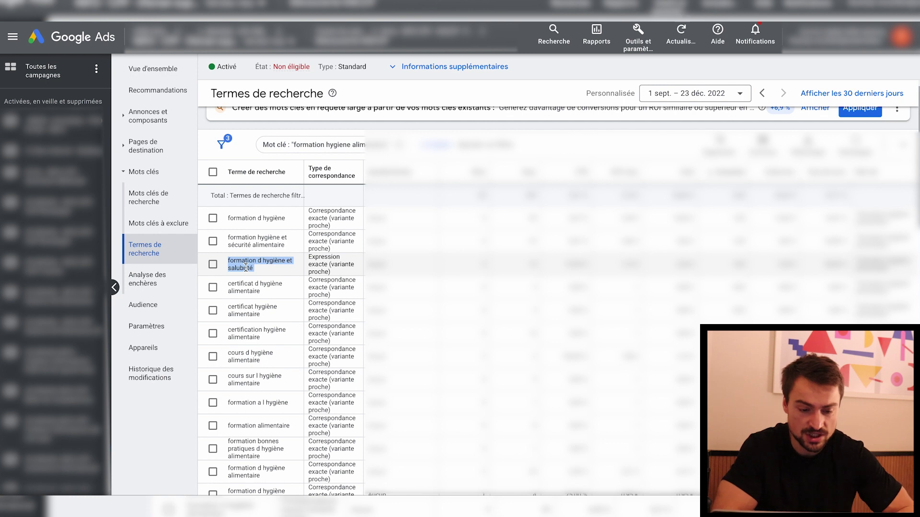
left_click(252, 309)
scroll(252, 309, "down", 10)
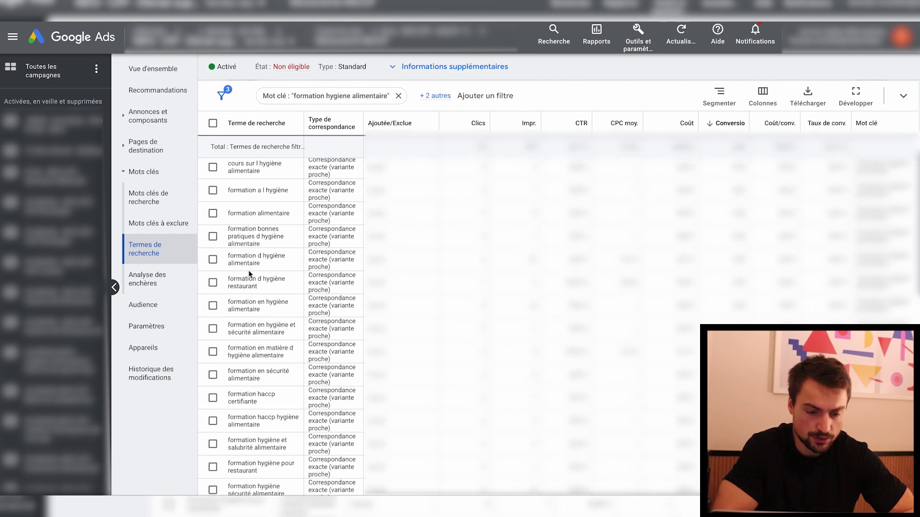
scroll(249, 271, "down", 4)
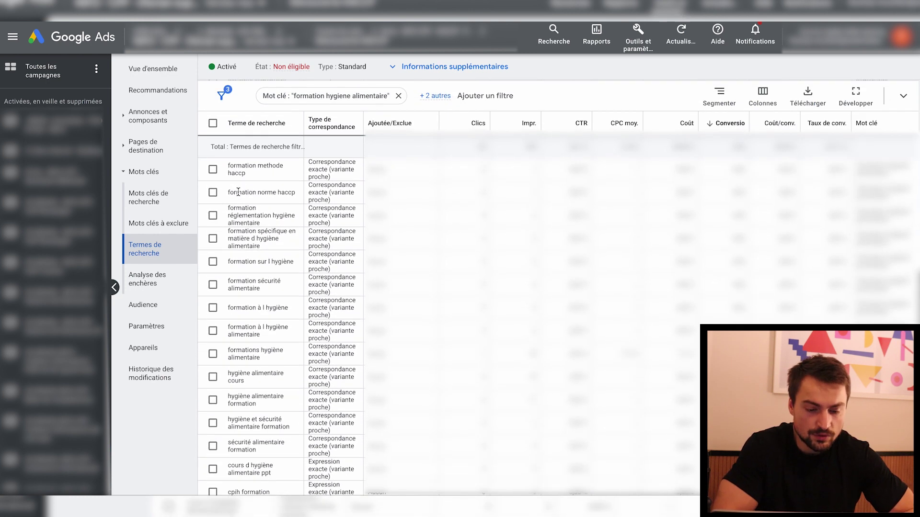
scroll(239, 195, "down", 5)
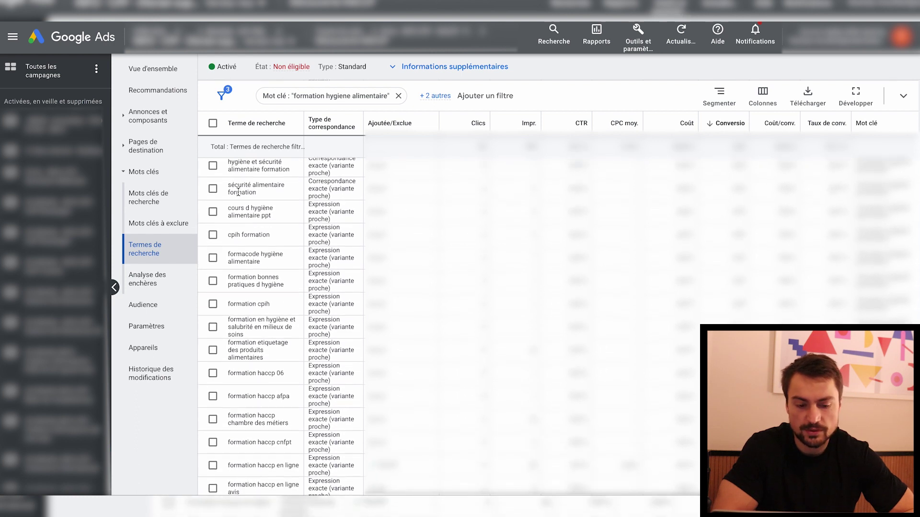
scroll(242, 197, "down", 2)
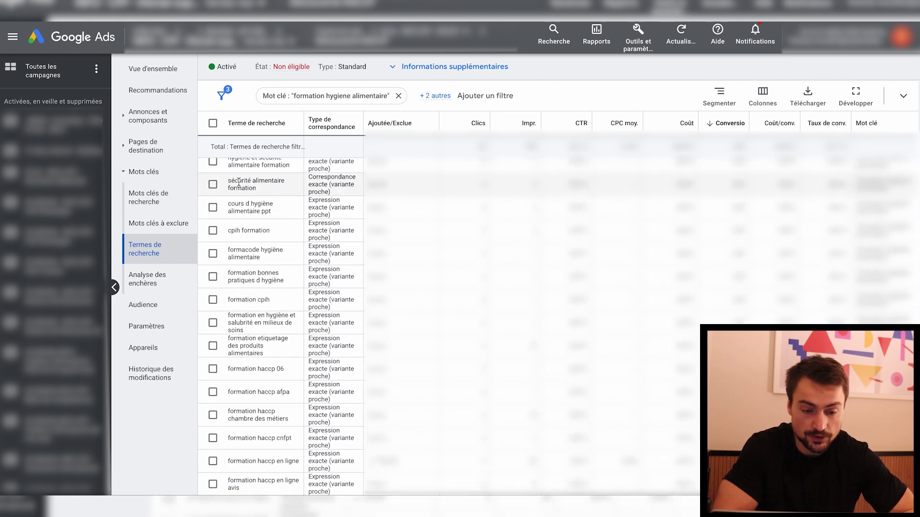
scroll(240, 191, "down", 3)
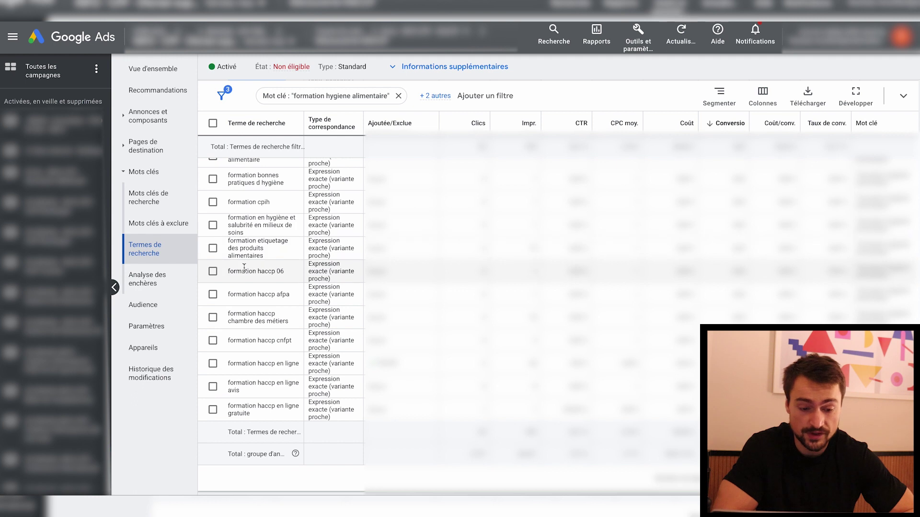
triple_click(246, 272)
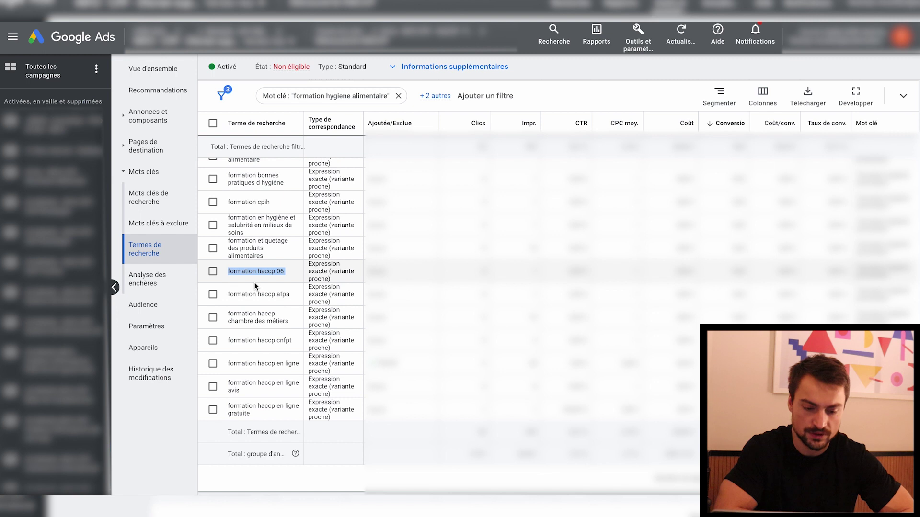
scroll(255, 286, "up", 10)
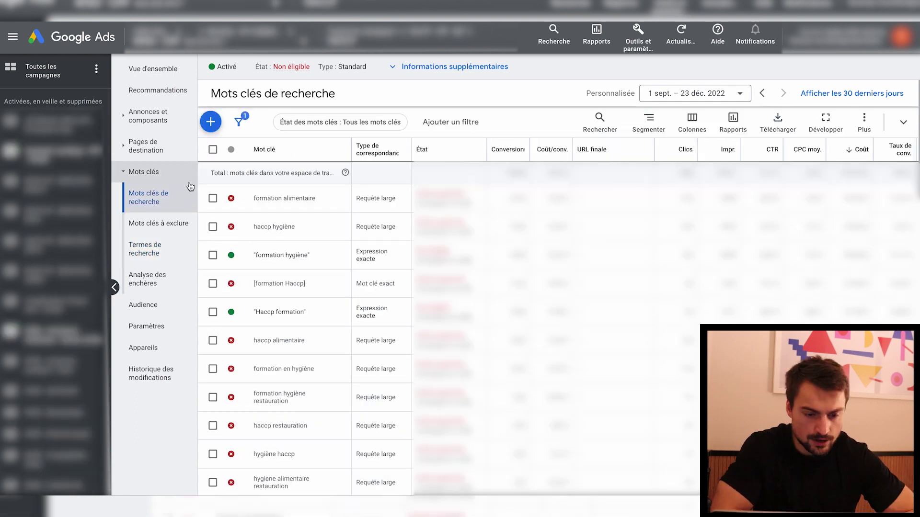
- Select the broad-match keywords formation alimentaire, haccp hygiène, haccp alimentaire and formation en hygiène, and open their search terms report
left_click(213, 199)
left_click(213, 227)
left_click(213, 344)
left_click(213, 370)
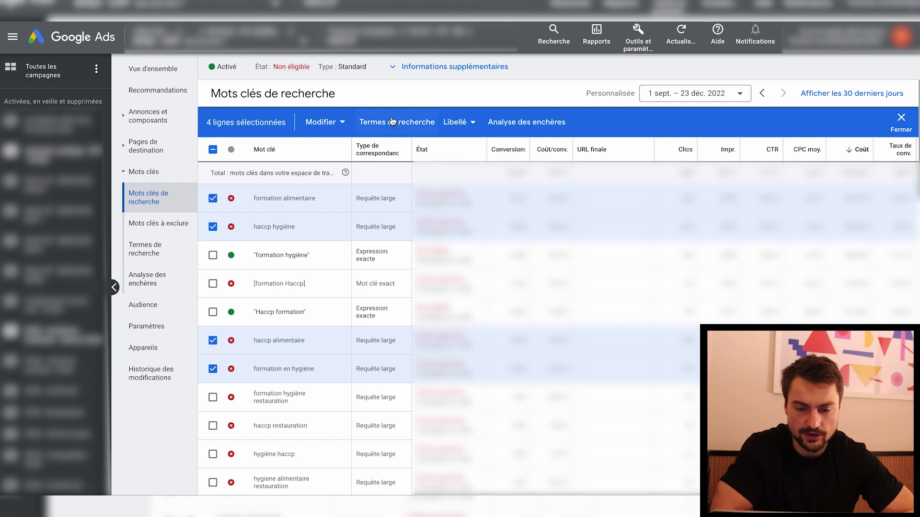
left_click(373, 123)
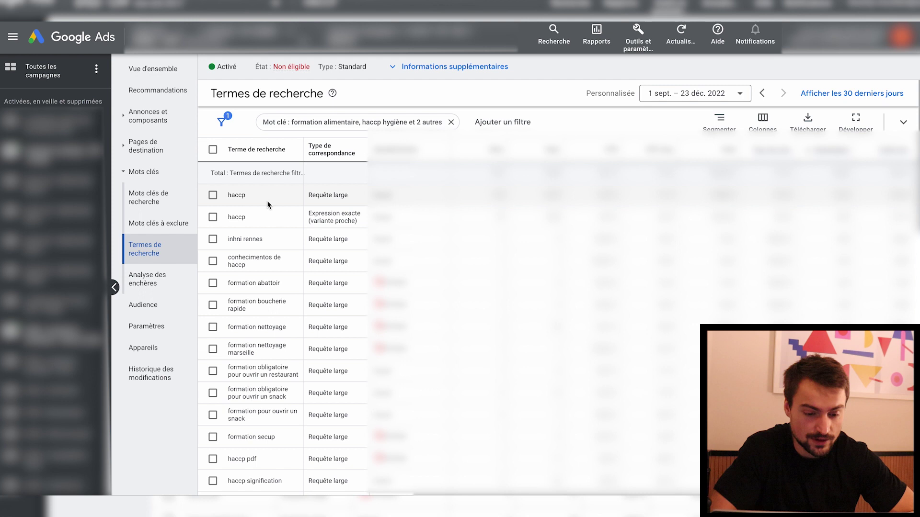
- Examine the relevance of the broad-match search terms from inhni rennes through formation nettoyage marseille
left_click_drag(264, 239, 228, 239)
double_click(237, 262)
triple_click(237, 261)
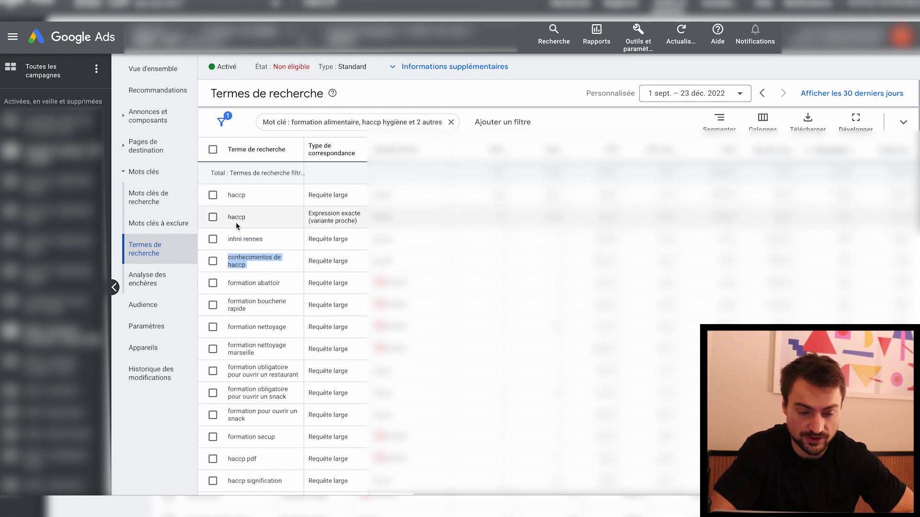
left_click(240, 282)
triple_click(244, 282)
triple_click(239, 300)
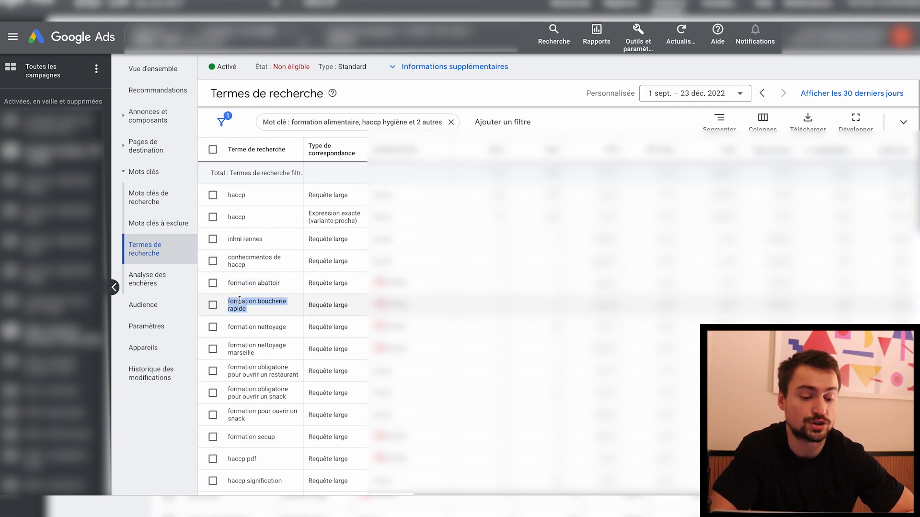
triple_click(238, 328)
triple_click(237, 349)
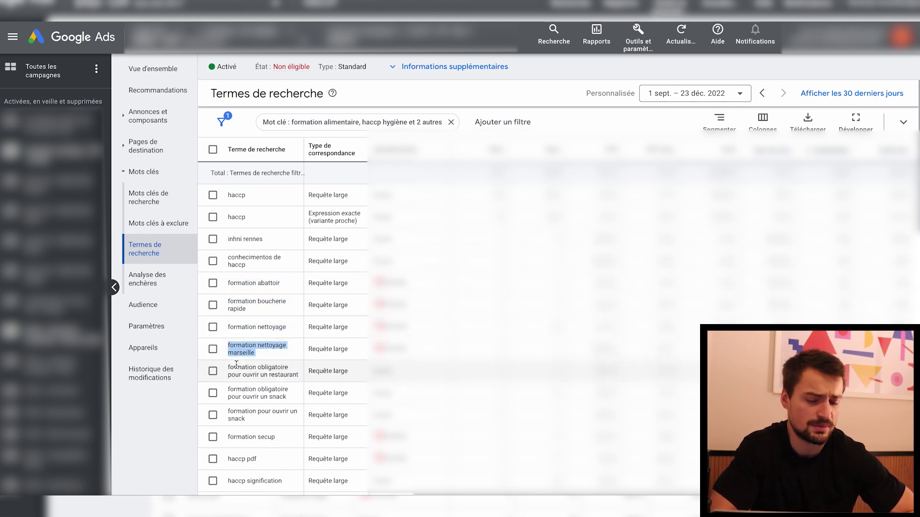
- Examine the further broad-match search terms, including formation obligatoire pour ouvrir un snack and formation secup, and return to the start of the list
triple_click(248, 397)
scroll(247, 397, "down", 1)
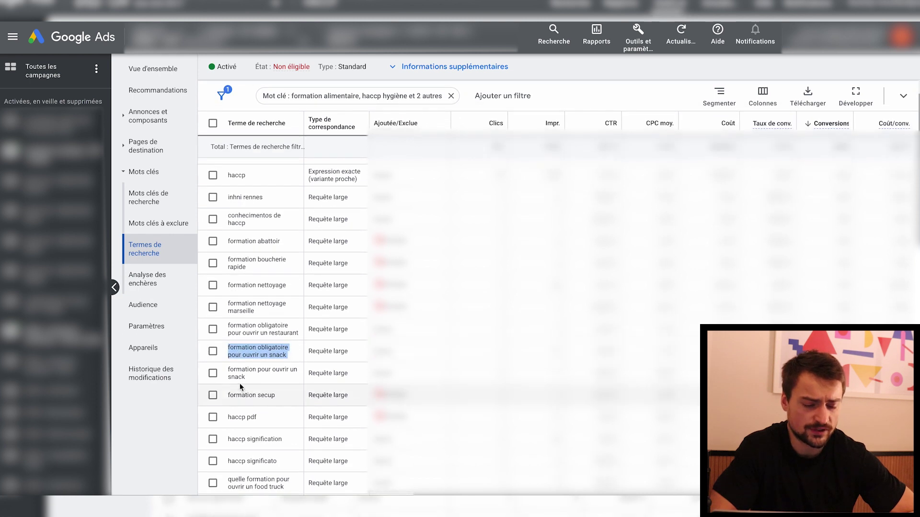
scroll(237, 381, "down", 2)
triple_click(250, 371)
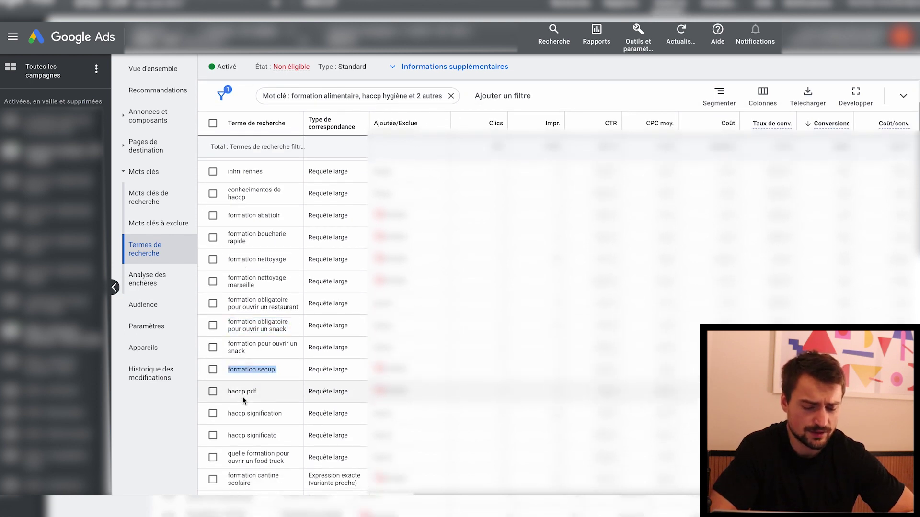
scroll(245, 388, "down", 3)
scroll(242, 397, "up", 2)
scroll(243, 396, "up", 3)
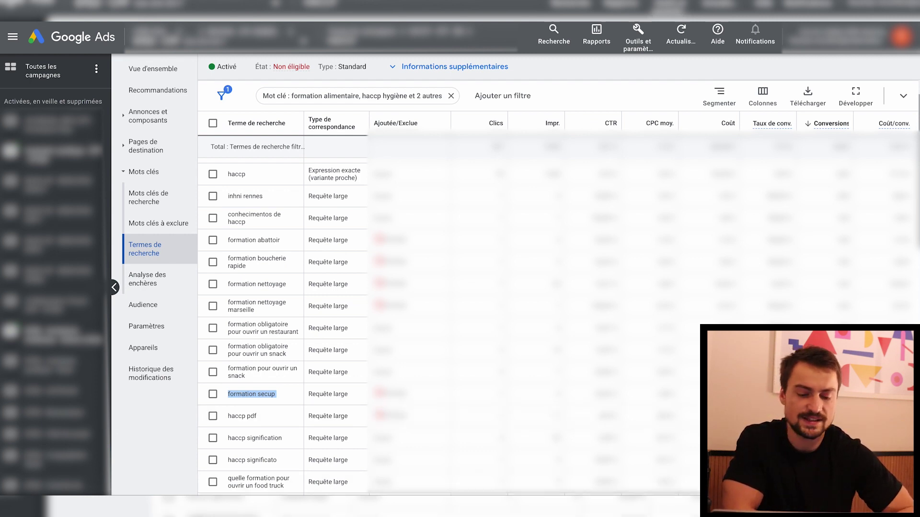
scroll(316, 297, "up", 2)
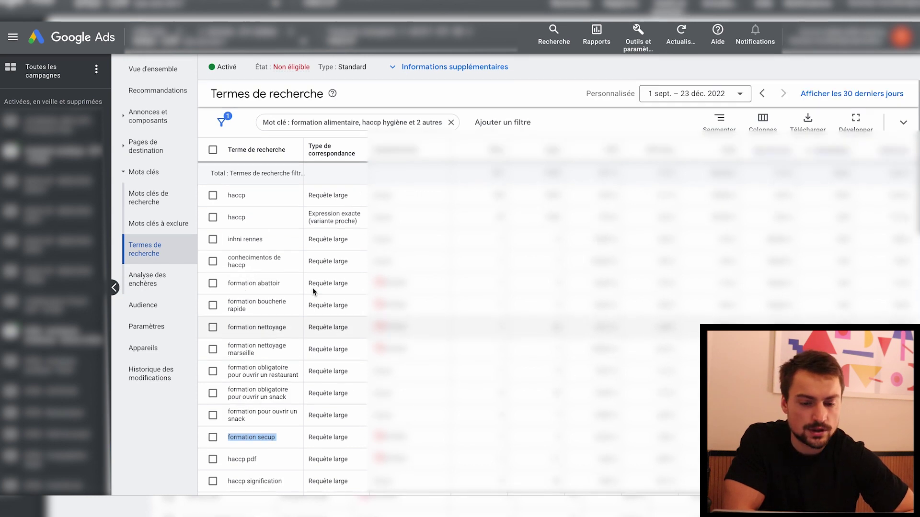
scroll(271, 281, "up", 1)
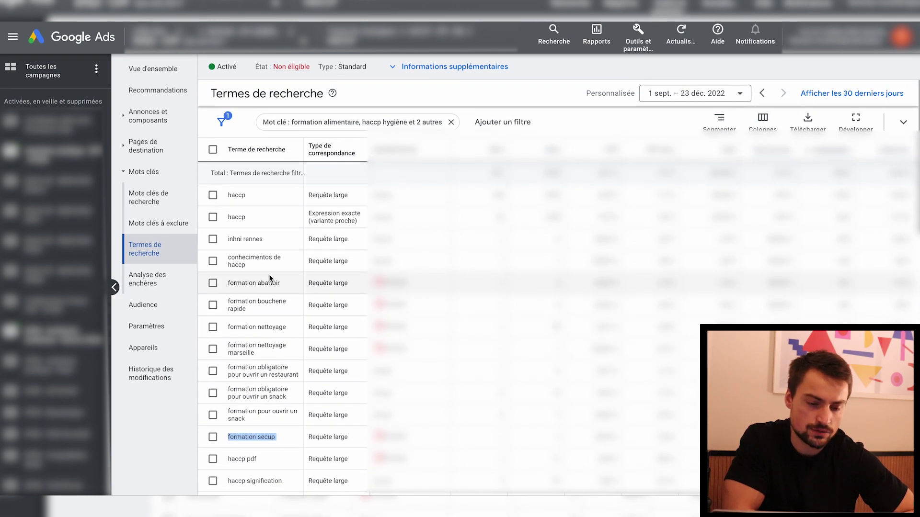